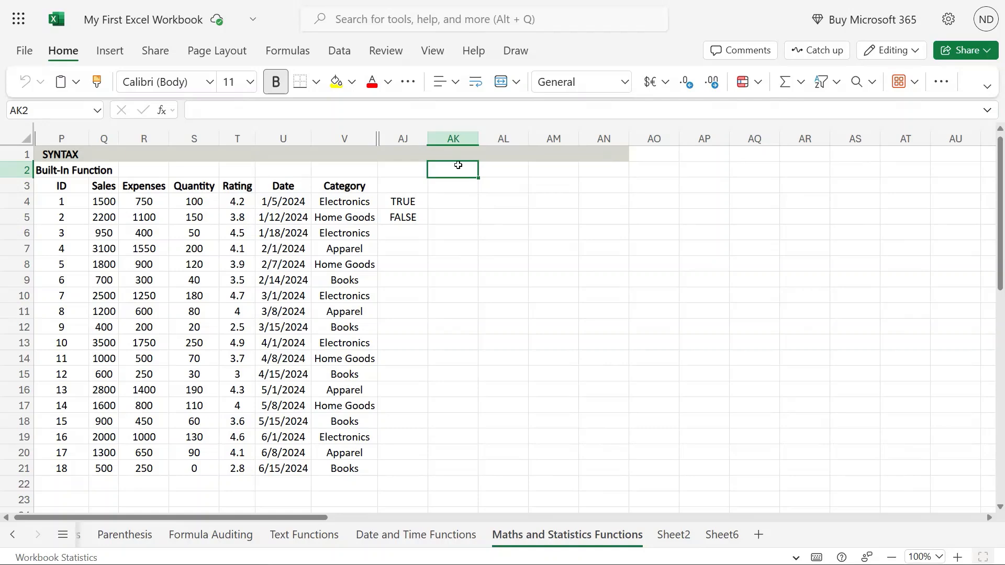
Enter the heading AVERAGE in cell AK2.
text(AVERAGE)
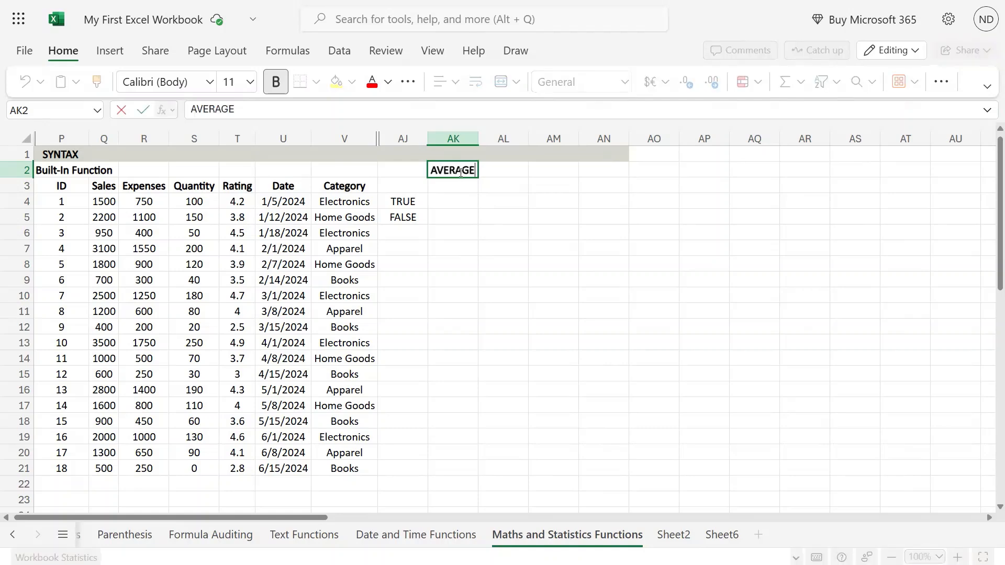
key(Return)
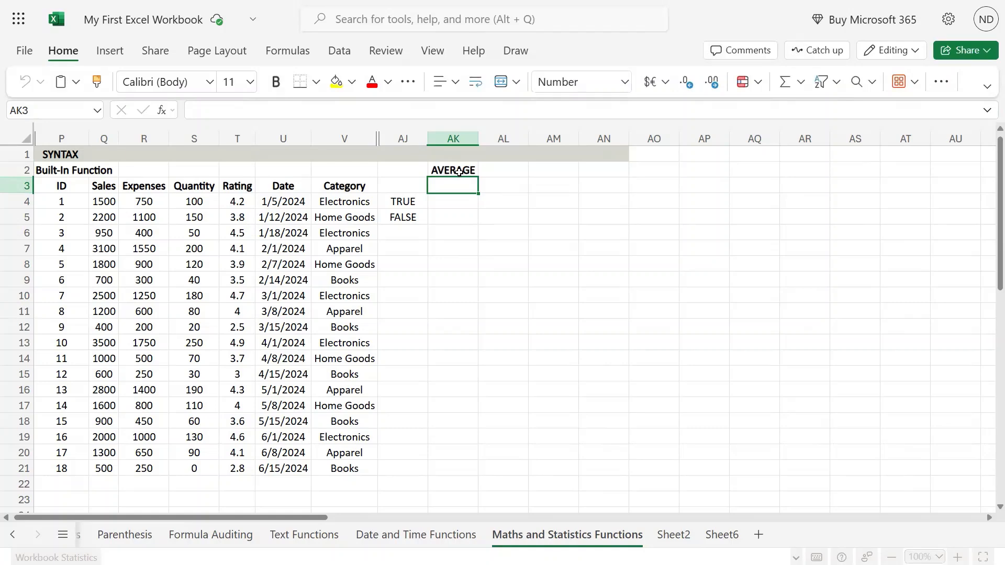
key(Up)
key(Up)
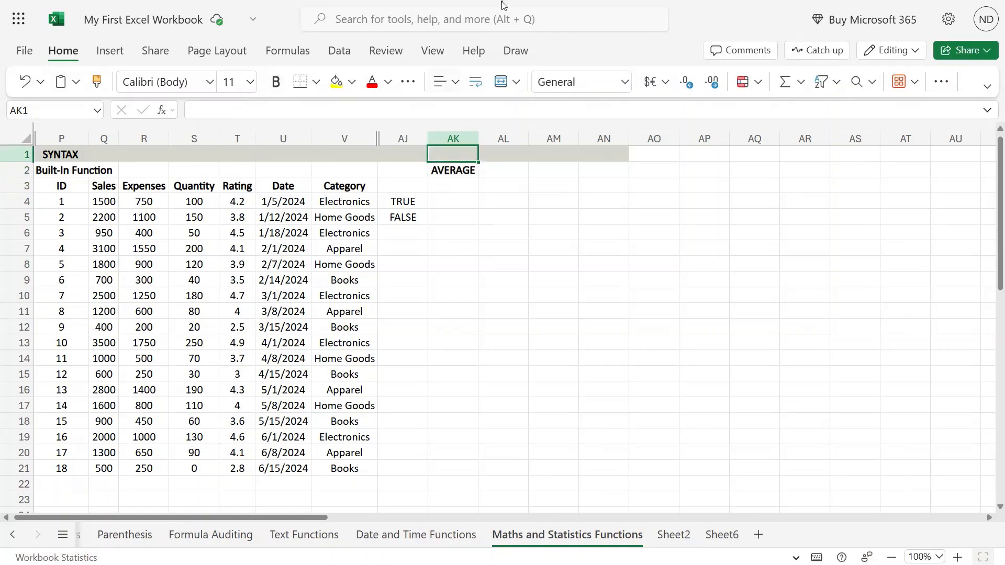
mouse_move(501, 1)
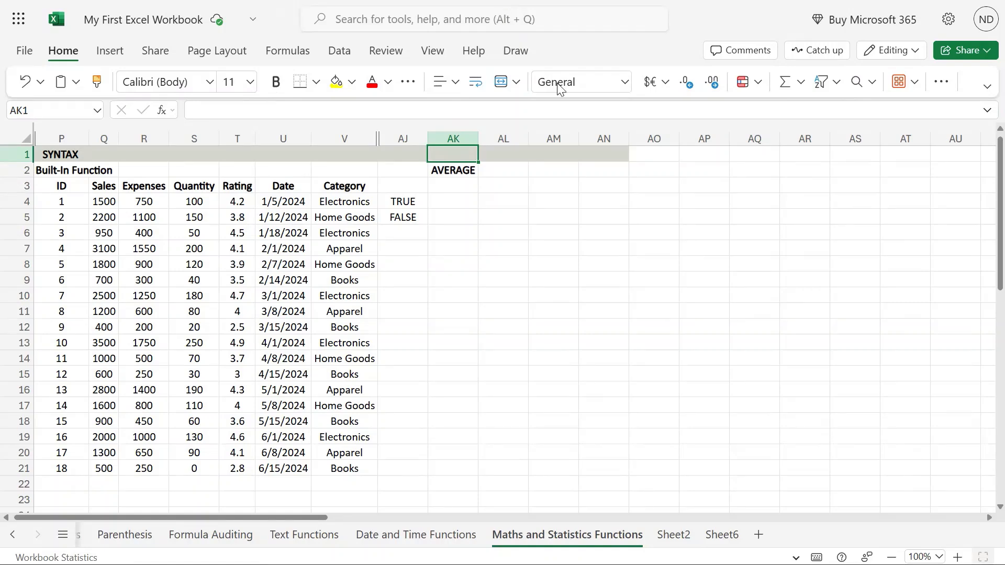
drag(144, 217, 150, 231)
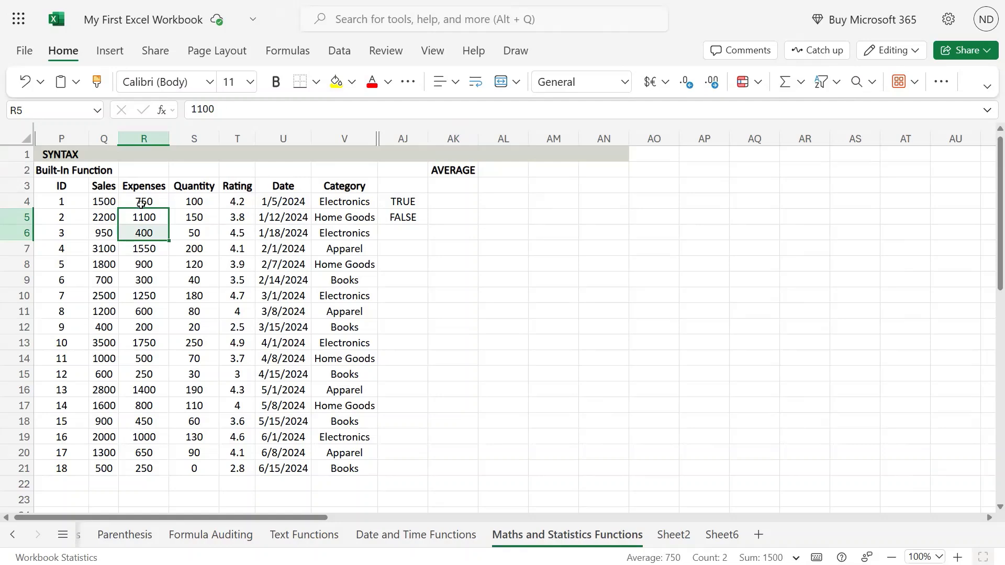
drag(105, 202, 108, 463)
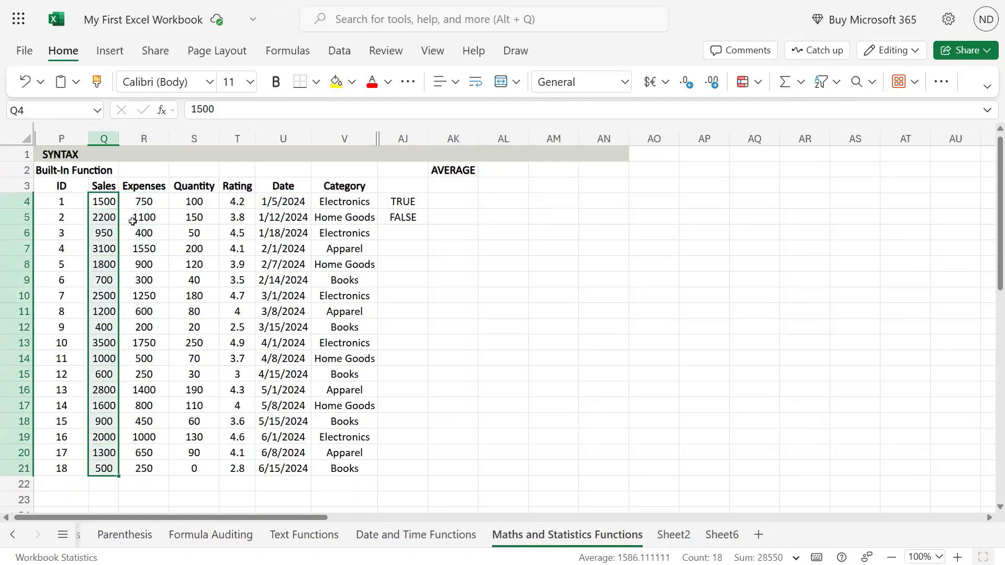
click(455, 186)
click(454, 204)
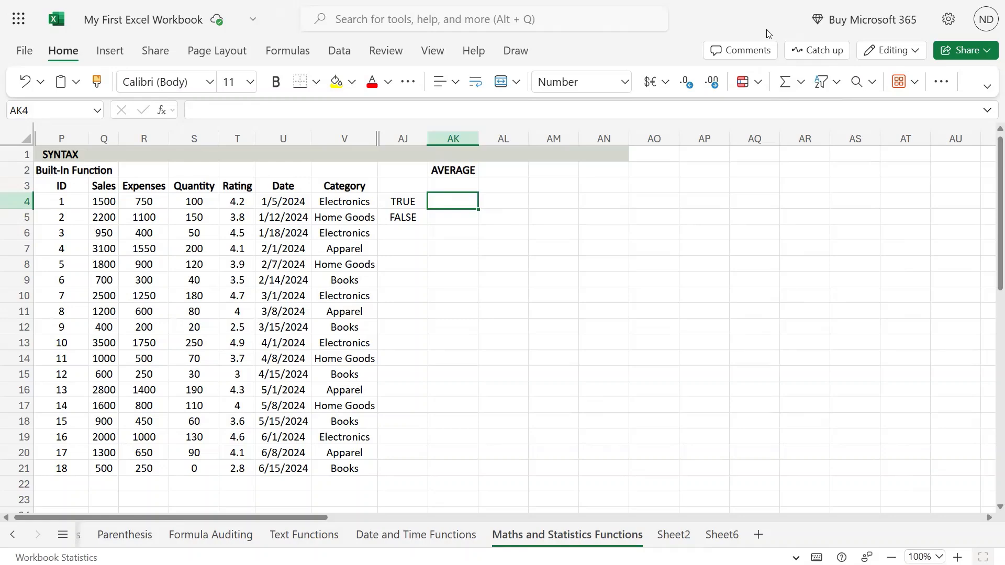
mouse_move(502, 2)
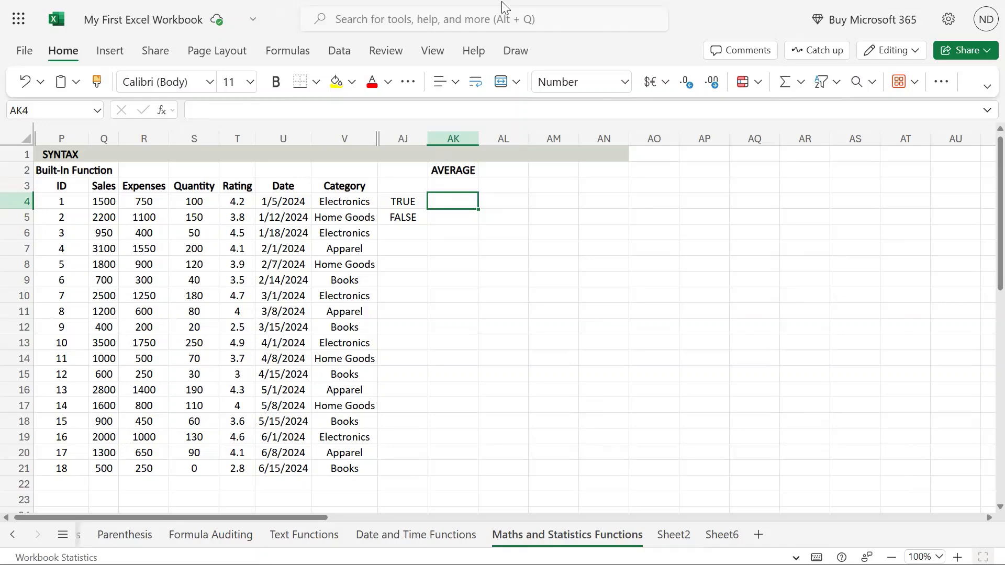
Enter the function name AVERAGE in cell AK1 of the syntax row.
click(474, 153)
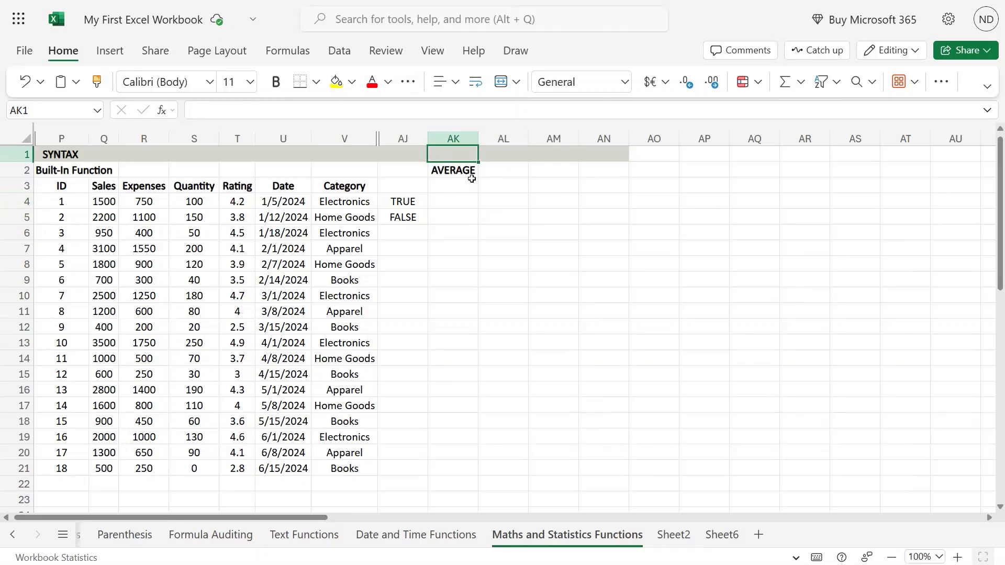
text(AVERAGE)
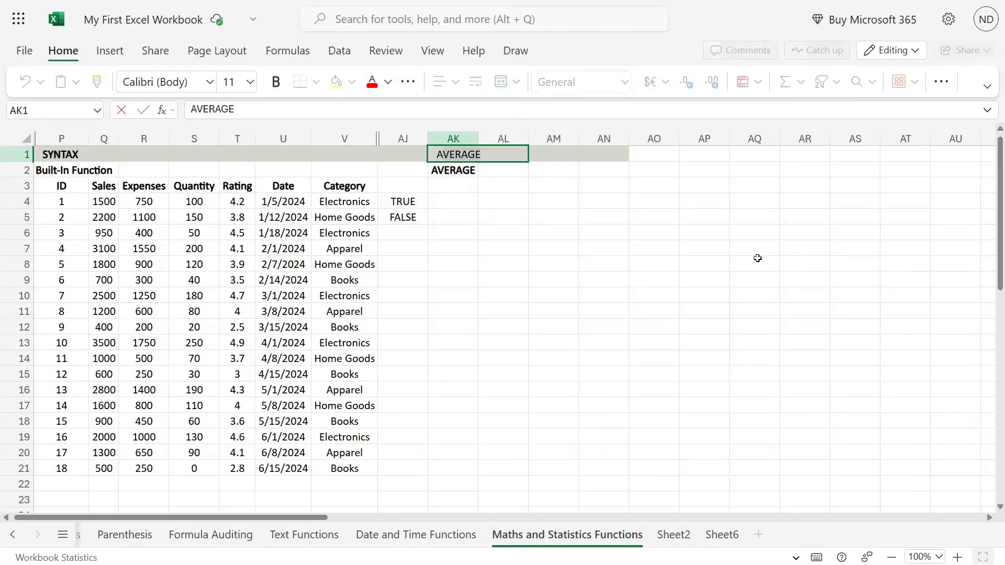
key(Tab)
key(Left)
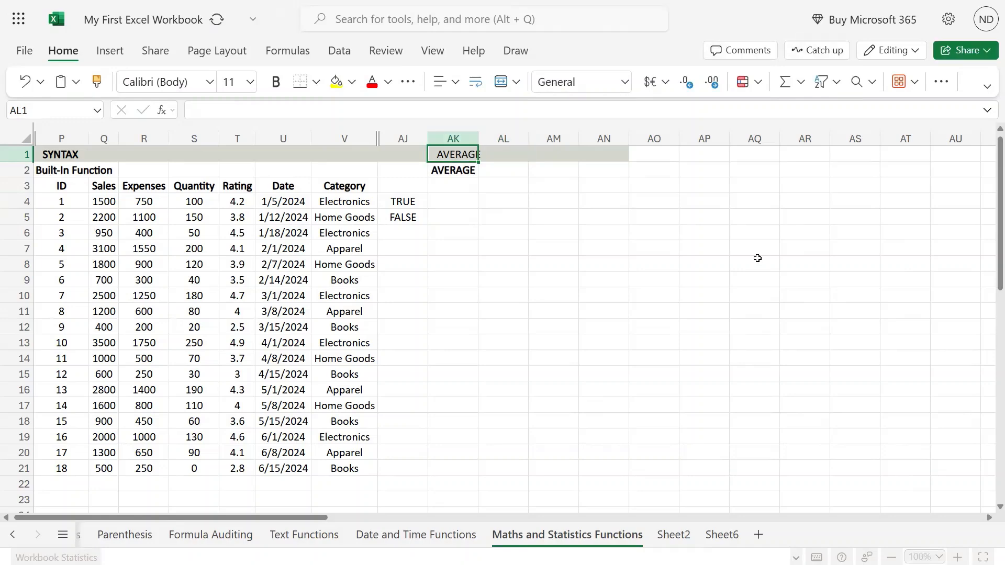
Extend the syntax text in AK1 with an opening parenthesis and the first argument no1.
key(F2)
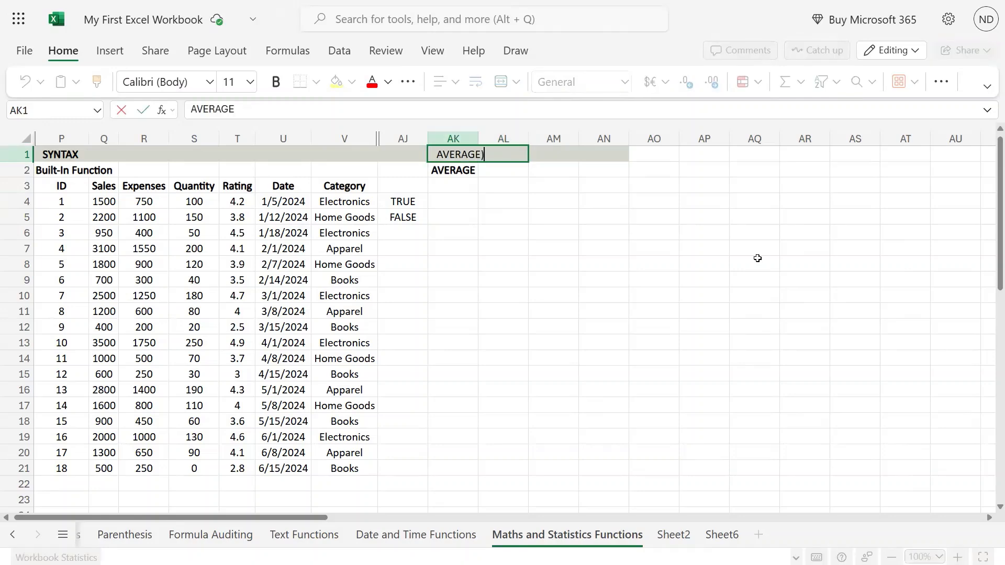
text((nu)
key(BackSpace)
text(o1,)
key(BackSpace)
text(p)
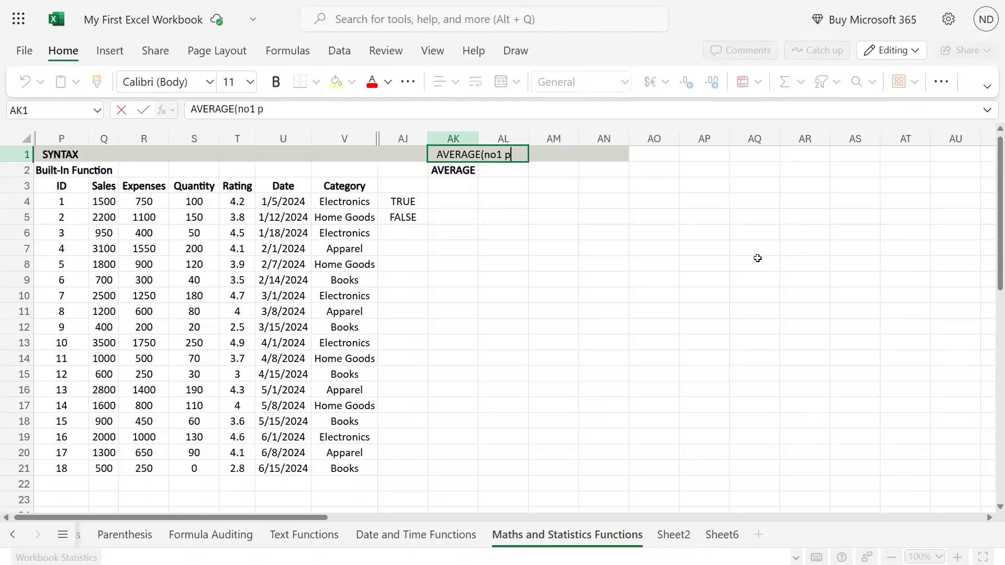
text(op)
key(BackSpace)
key(BackSpace)
key(BackSpace)
key(BackSpace)
text(o)
key(BackSpace)
key(BackSpace)
text([)
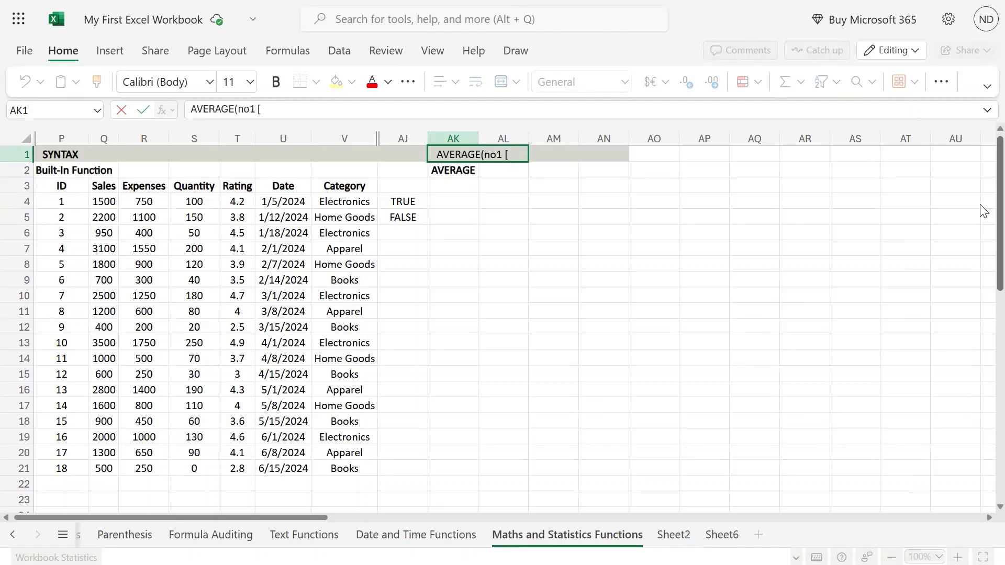
text(m)
key(BackSpace)
key(BackSpace)
key(BackSpace)
key(BackSpace)
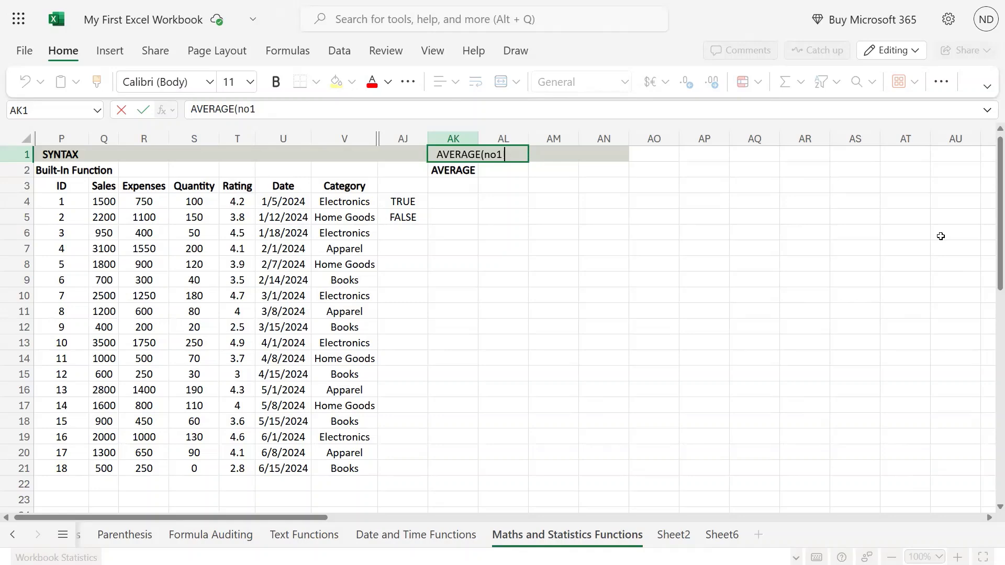
Complete the syntax text in AK1 so that it reads AVERAGE(no1 [, no2, ....]).
text([m)
key(BackSpace)
text(, b)
key(BackSpace)
text(no2)
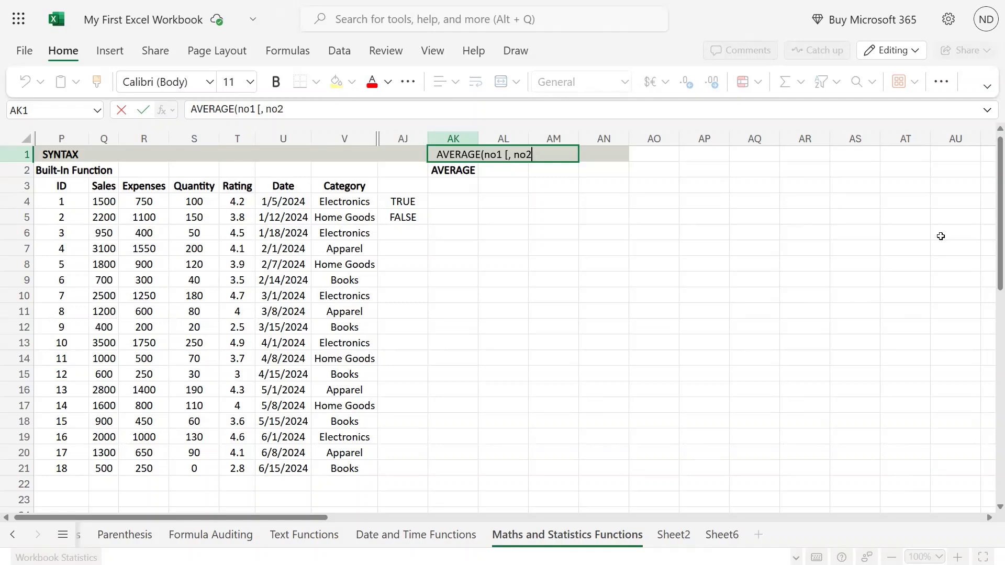
key(BackSpace)
text(2, ....]))
key(Return)
key(Up)
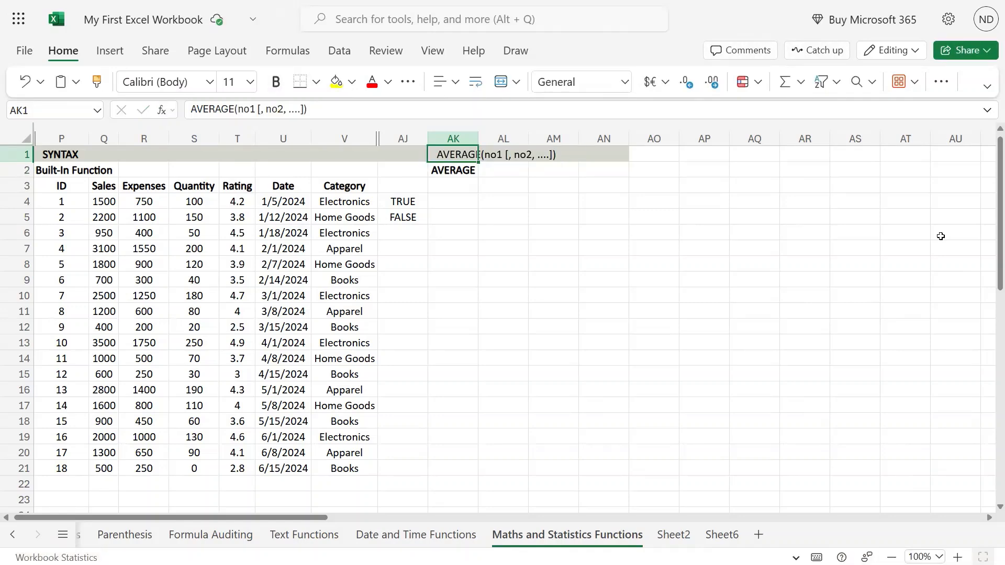
Left-align the AVERAGE syntax text in cell AK1.
key(Right)
key(Right)
key(Left)
key(Left)
mouse_move(502, 2)
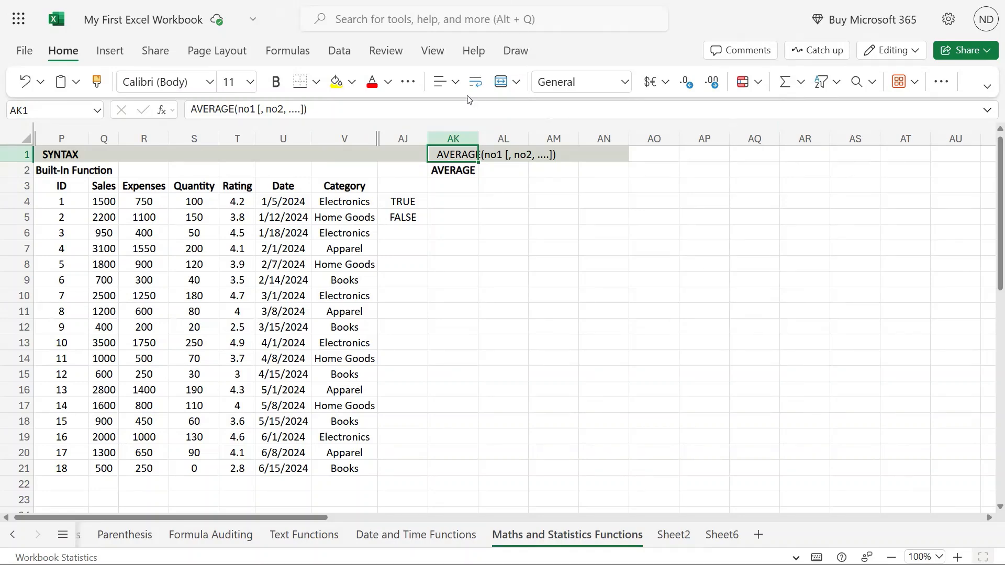
click(441, 85)
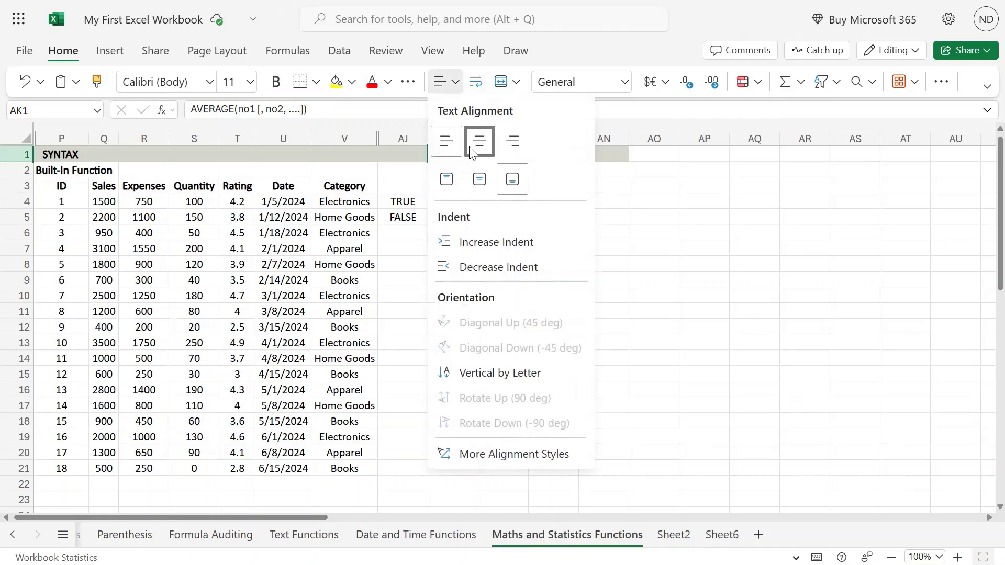
click(444, 146)
click(746, 284)
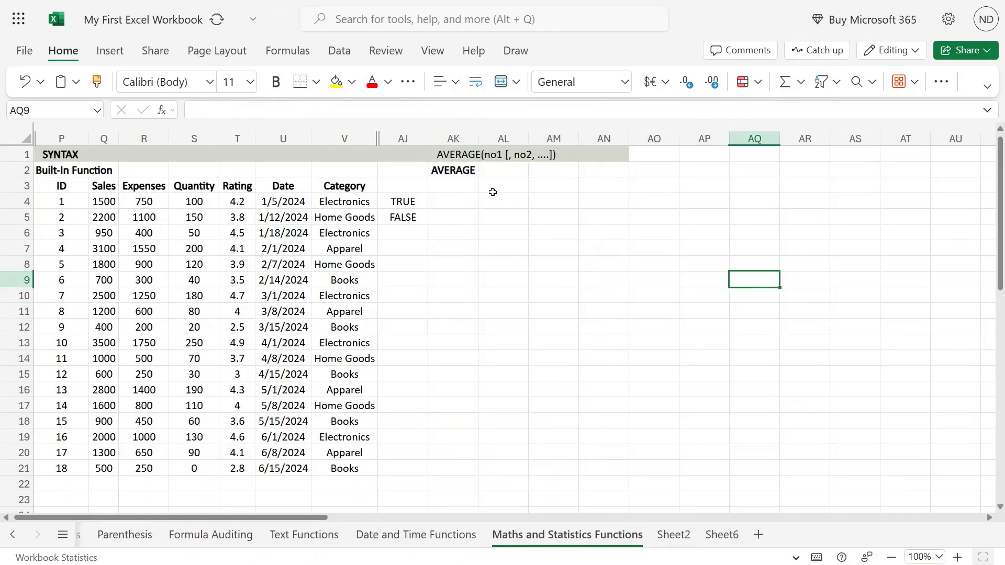
click(464, 183)
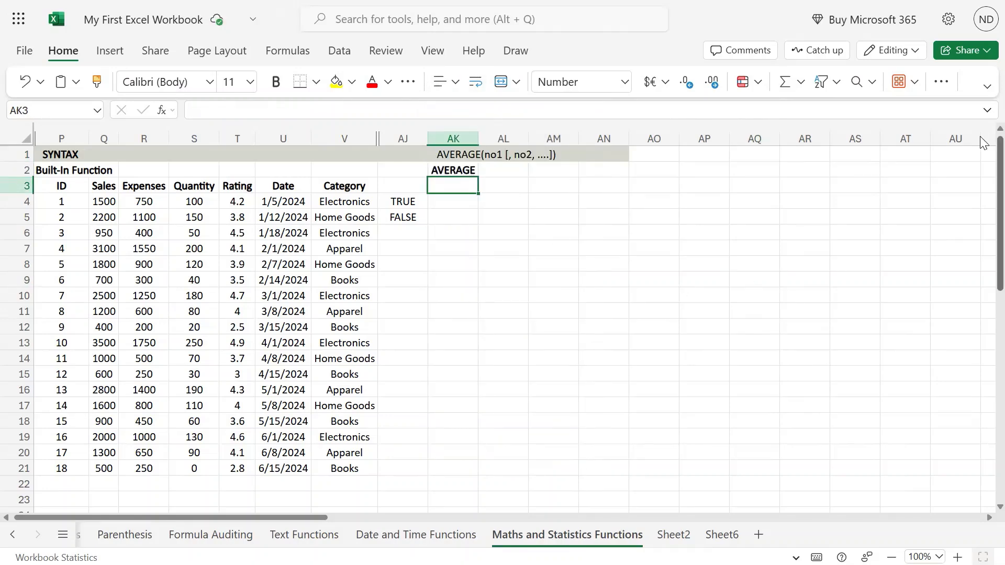
mouse_move(501, 1)
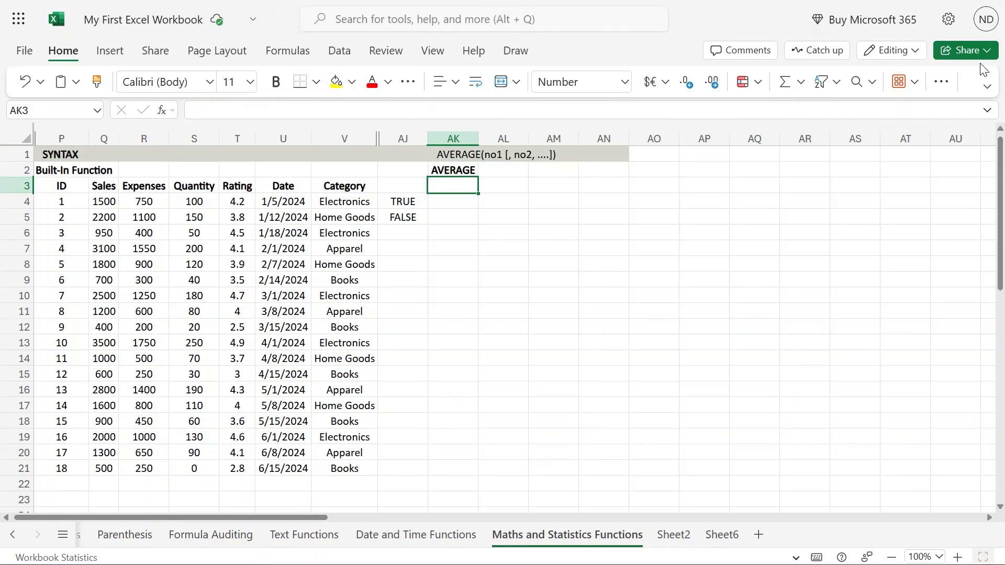
click(464, 201)
drag(107, 198, 107, 470)
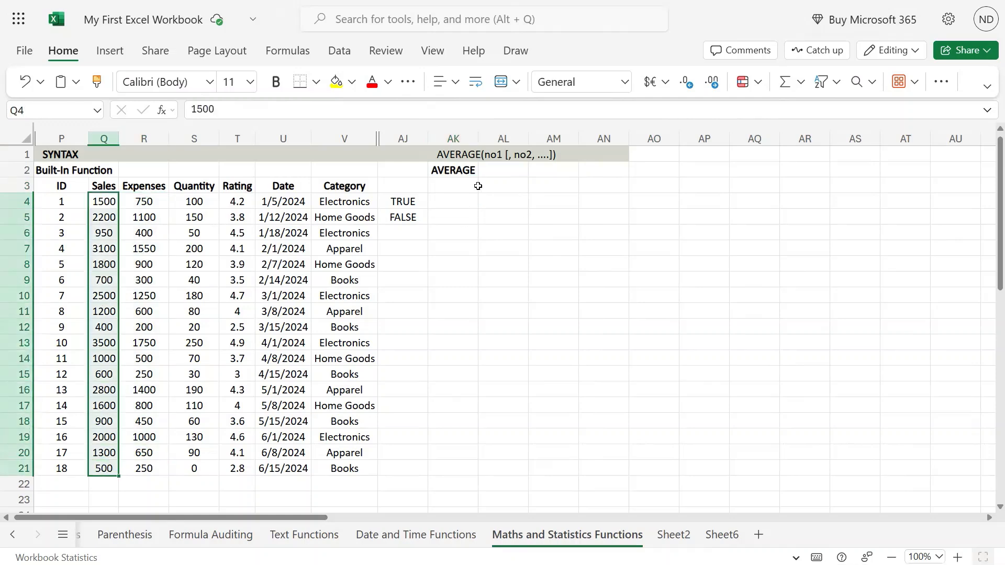
Calculate the average of the Sales values in cell AK4 with the formula =AVERAGE(Q4:Q21).
click(453, 199)
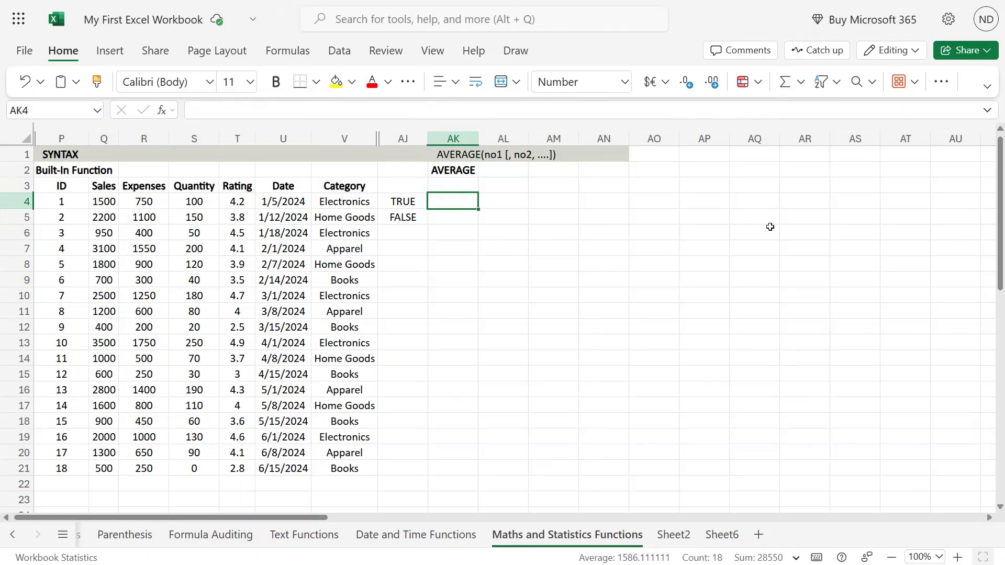
text(-)
text(-)
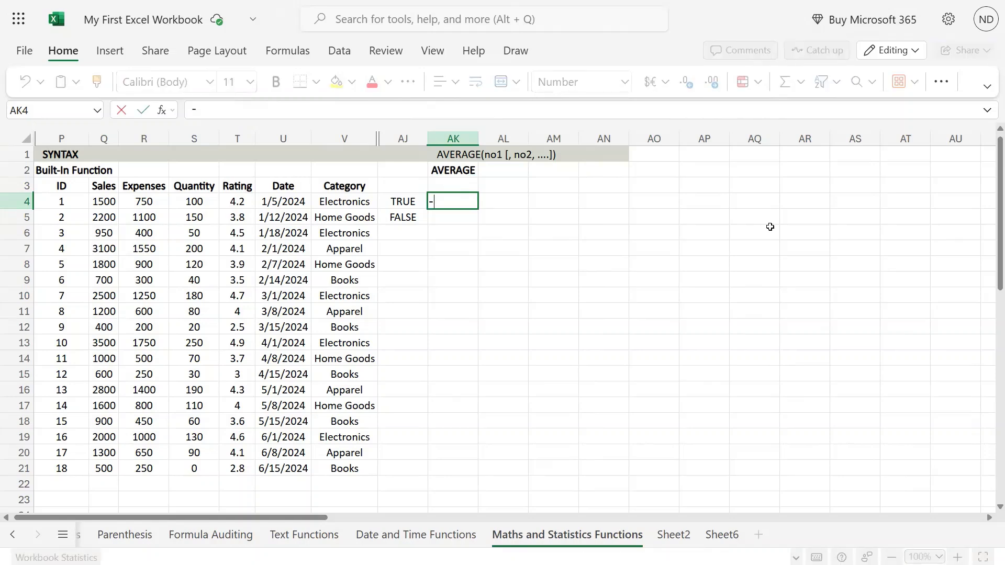
text(0)
text(-)
key(BackSpace)
text(=average)
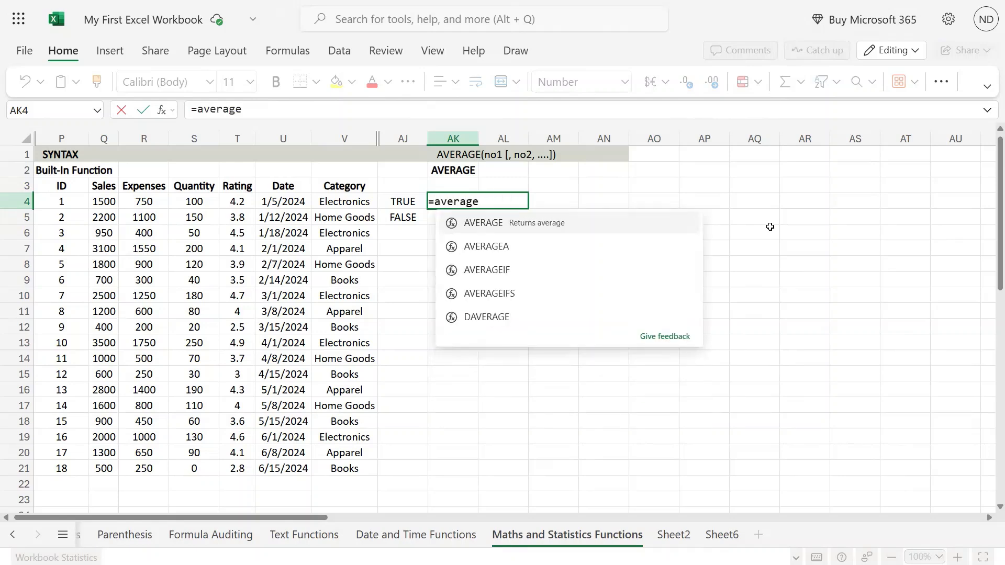
text(()
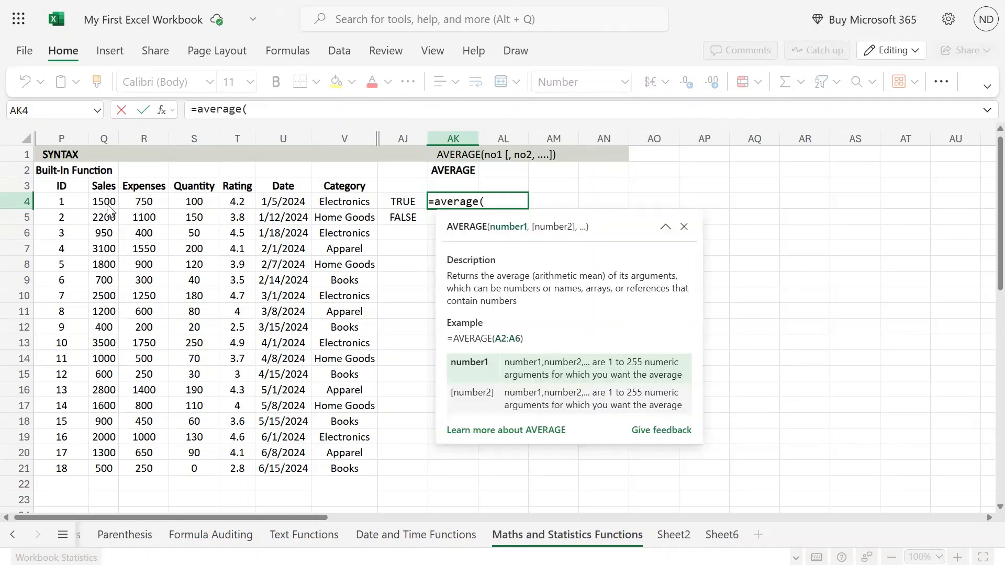
drag(110, 205, 108, 464)
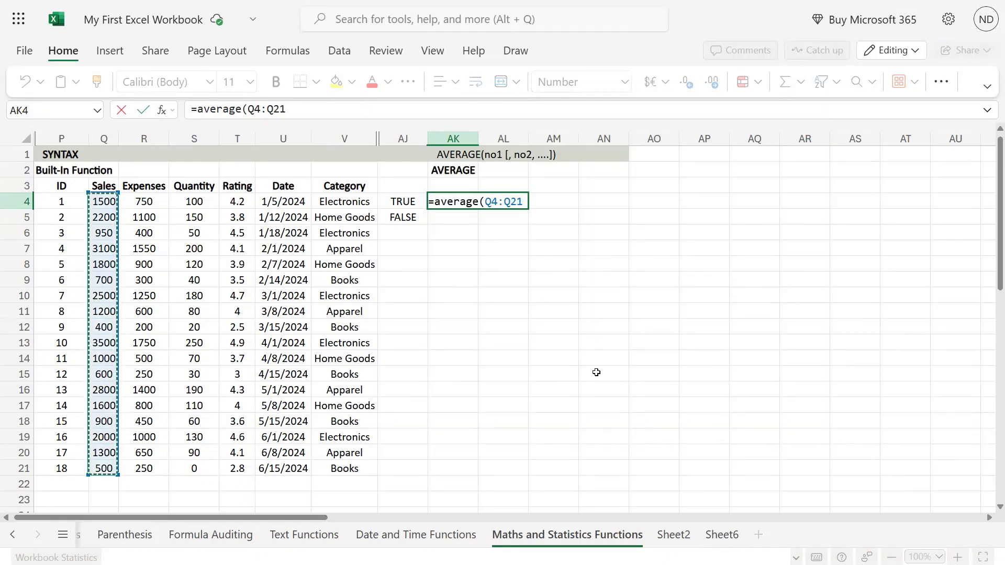
text())
key(ctrl+Return)
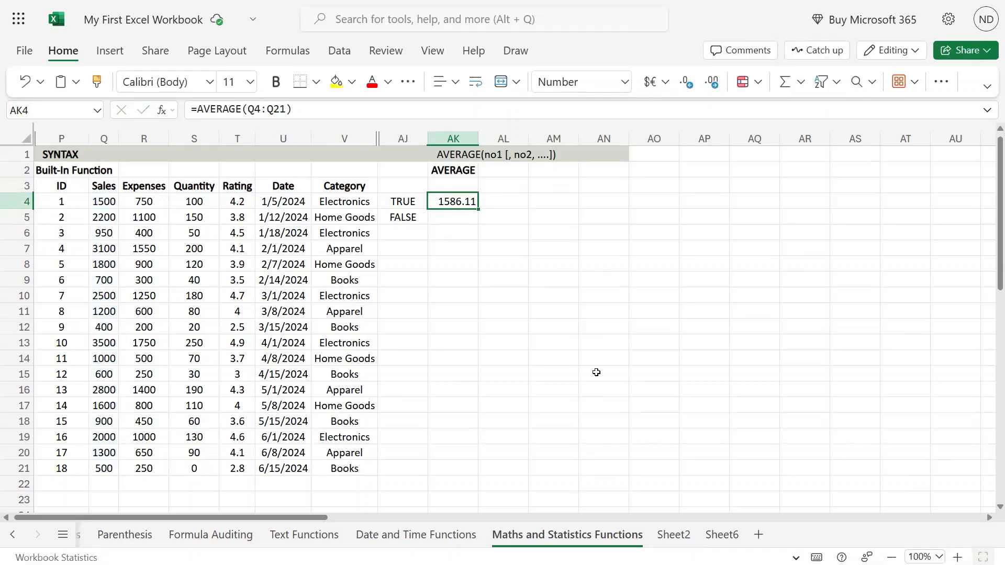
Select the Sales values from Q4 to Q21 by extending the selection cell by cell.
key(Left)
key(Left)
key(Left)
key(Left)
key(Left)
key(Left)
key(Left)
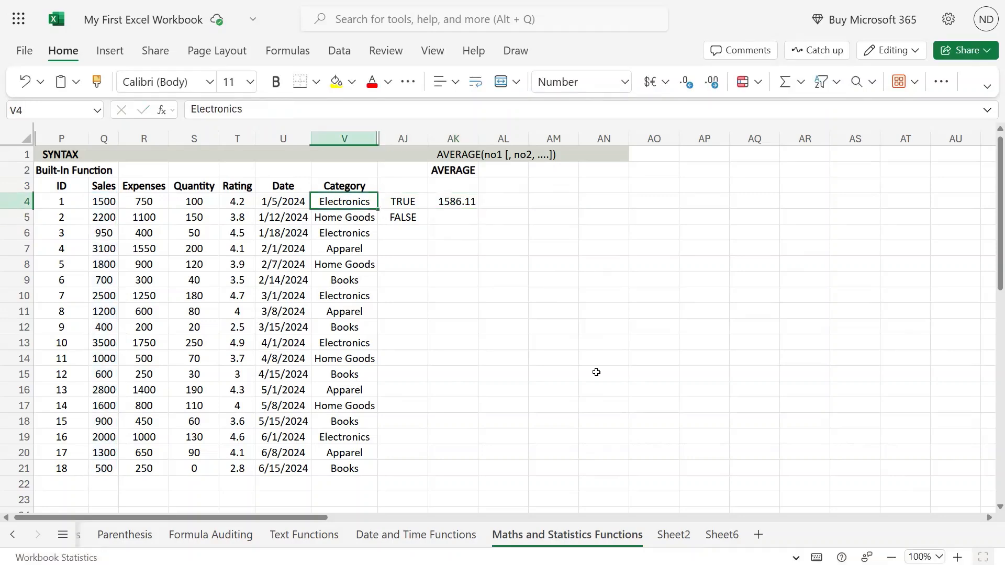
key(shift+Down)
key(shift+Down)
key(shift+Down)
key(shift+Down)
key(shift+Down)
key(shift+Down)
key(shift+Down)
key(shift+Down)
key(shift+Down)
key(shift+Down)
key(shift+Down)
key(shift+Down)
key(shift+Down)
key(shift+Down)
key(shift+Down)
key(shift+Down)
key(shift+Down)
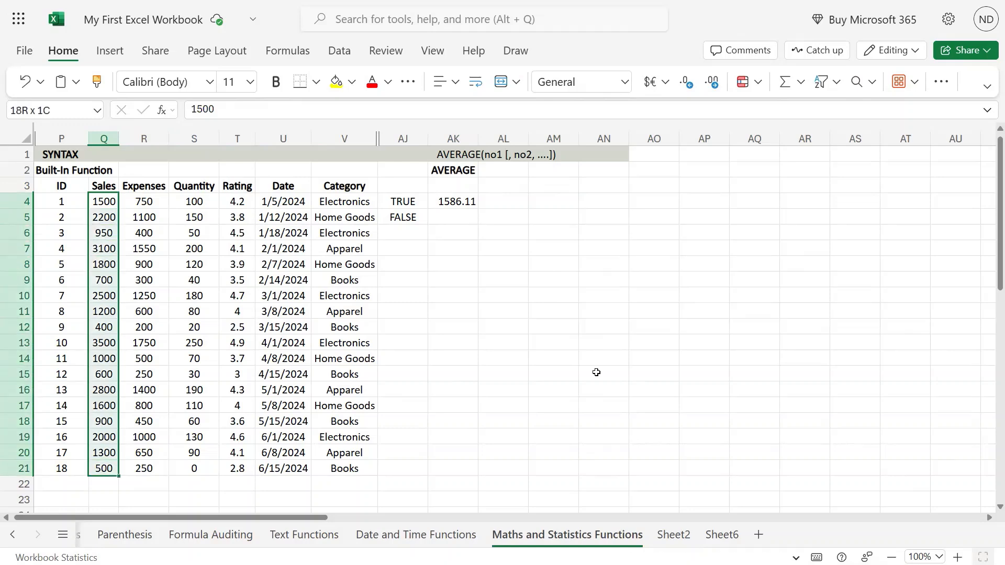
Reselect the Sales values by extending the selection from Q4 straight to the last filled cell, Q21.
key(Up)
key(Down)
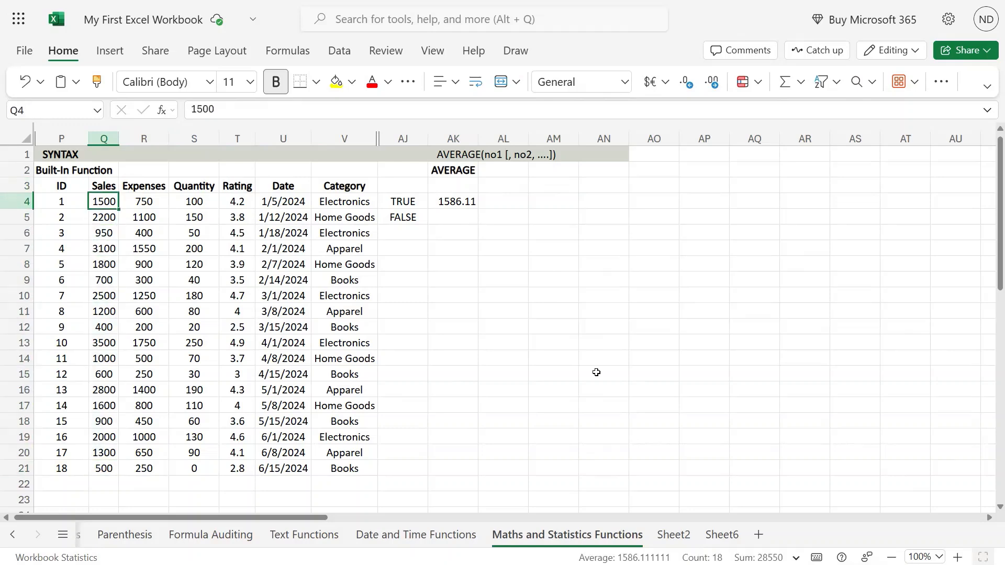
key(ctrl+shift+Down)
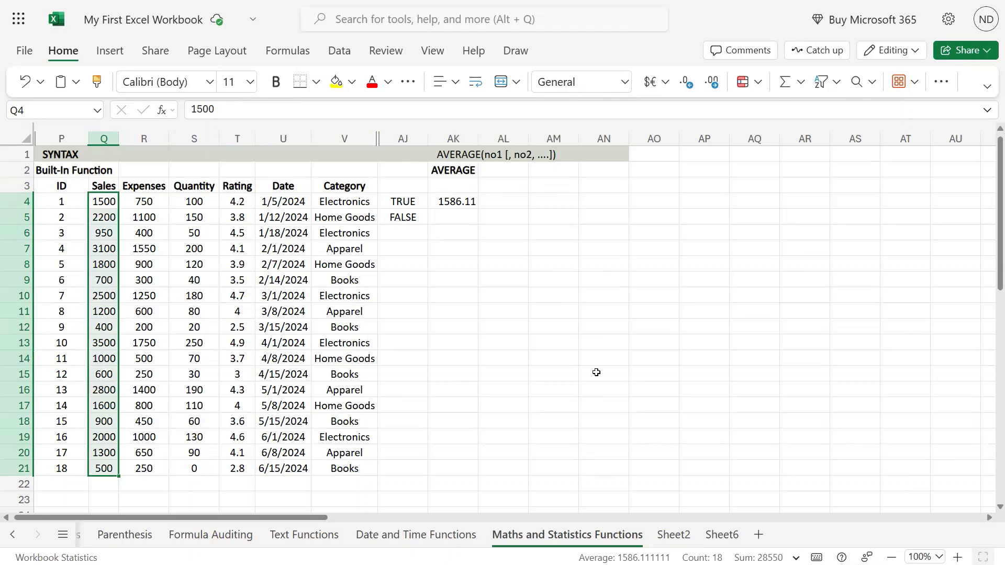
key(Left)
key(Right)
key(ctrl+shift+Down)
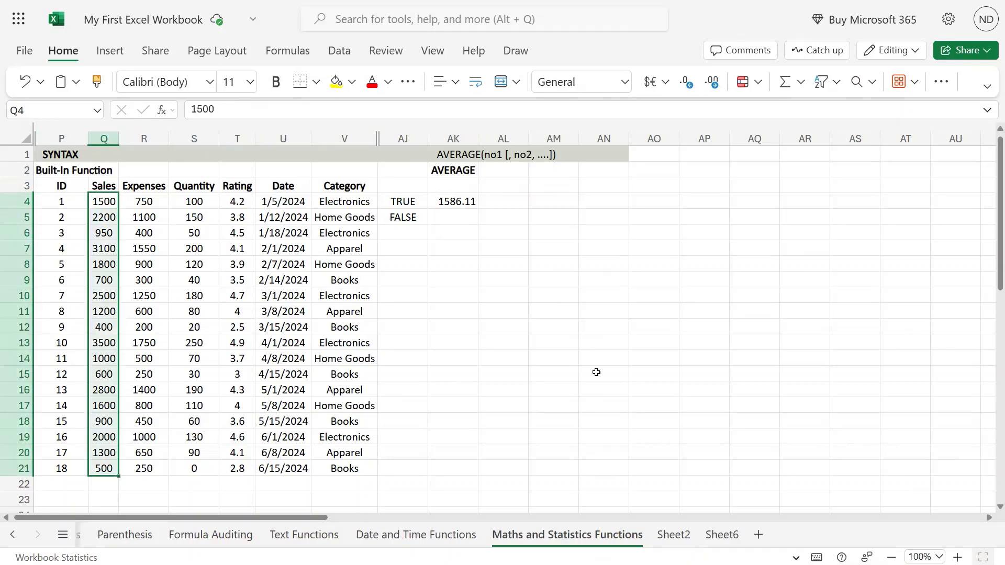
key(Right)
key(Right)
key(Right)
key(Right)
key(Right)
key(Right)
key(Right)
key(Right)
key(Right)
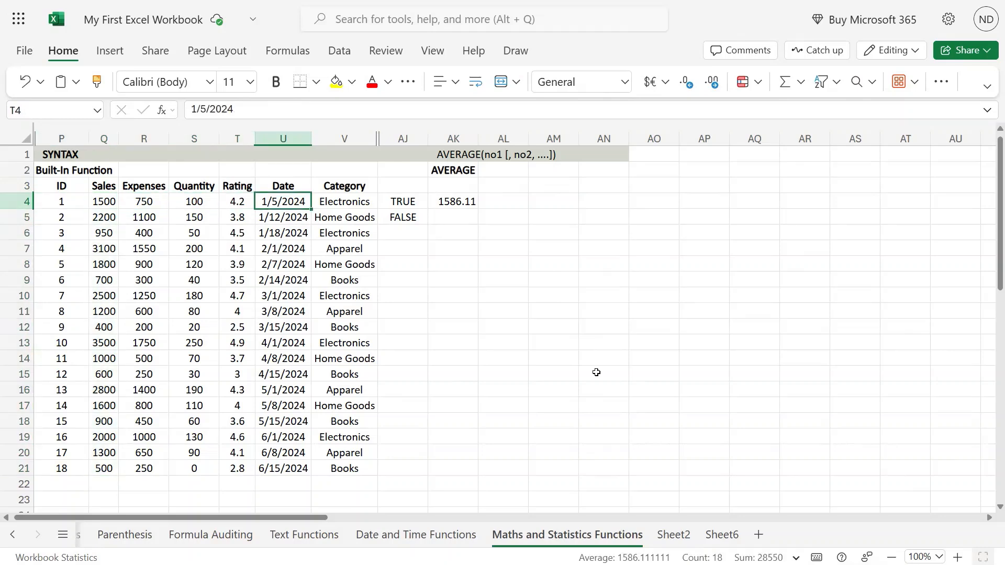
Total the Sales values in cell AL4 with the formula =SUM(Q4:Q21).
key(Left)
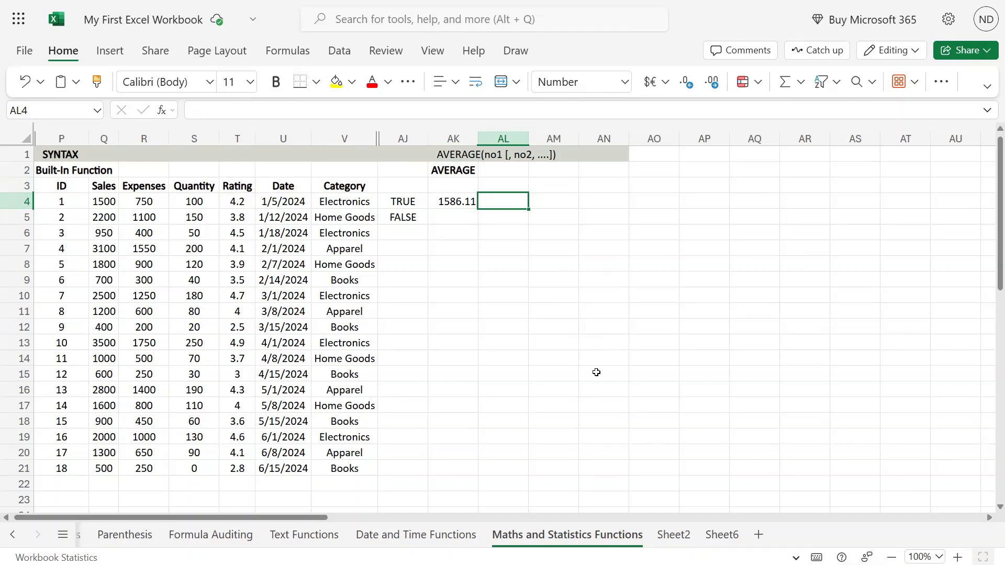
text(p)
text(-)
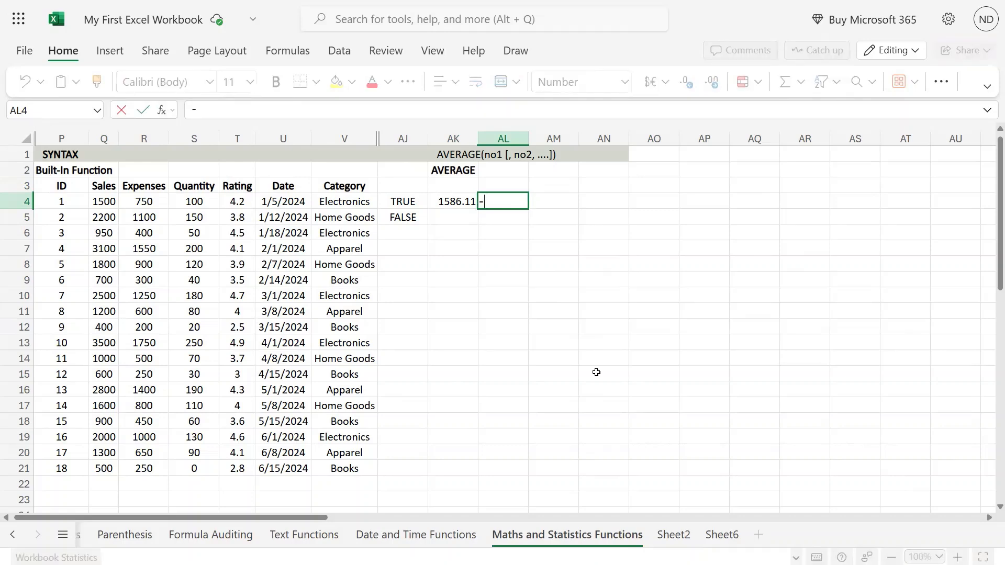
text(0)
key(BackSpace)
text(=si)
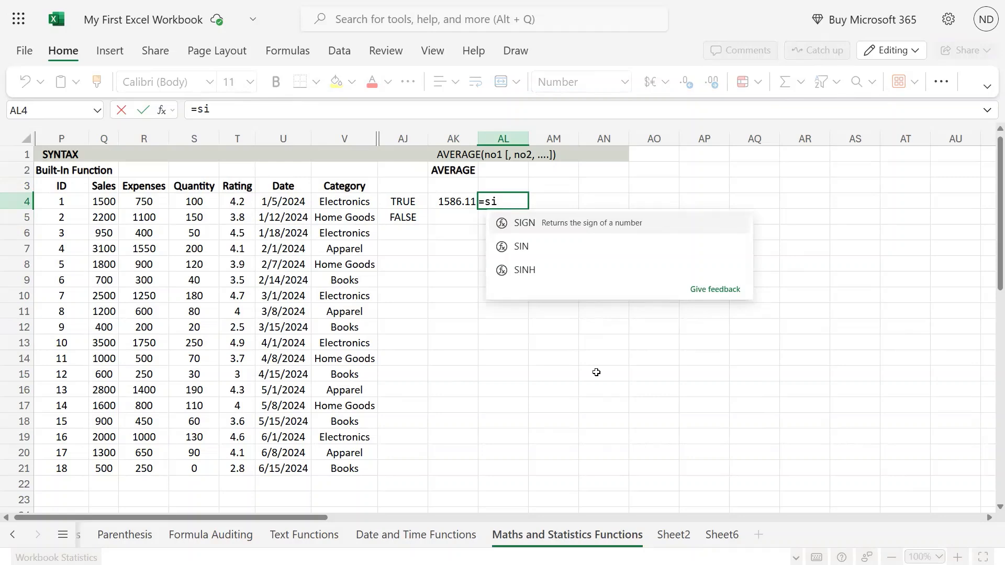
key(BackSpace)
text(um()
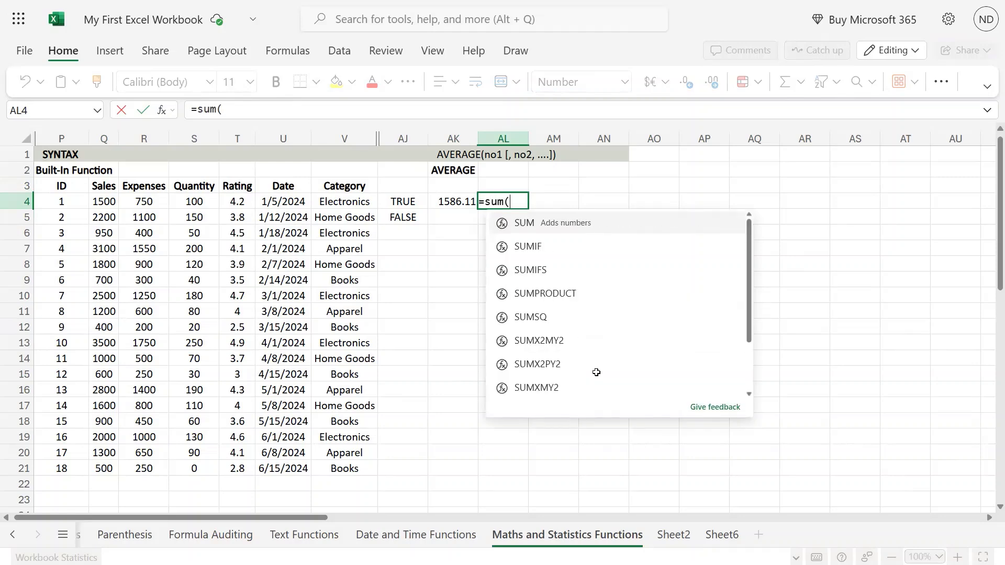
key(Left)
key(Left)
key(Left)
key(Left)
key(Left)
key(Left)
key(Left)
key(Left)
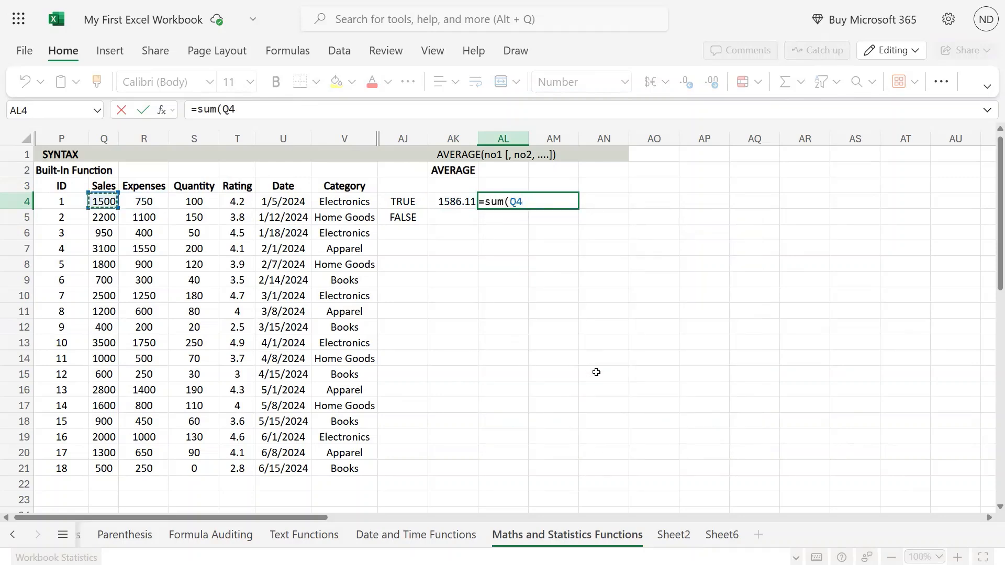
key(ctrl+shift+Down)
key(Return)
key(Up)
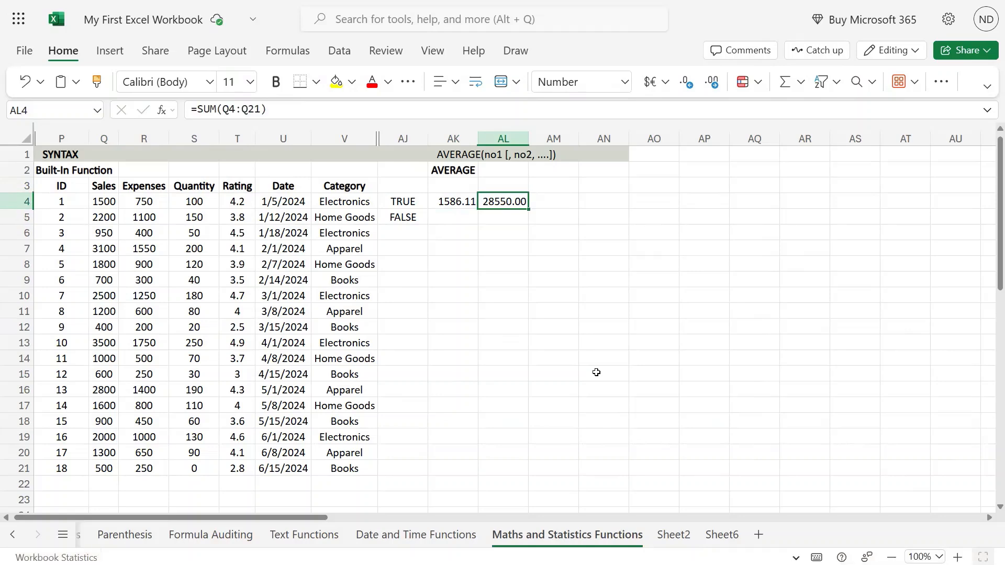
Count the Sales values in cell AM4 with the formula =COUNT(Q4:Q21).
key(Right)
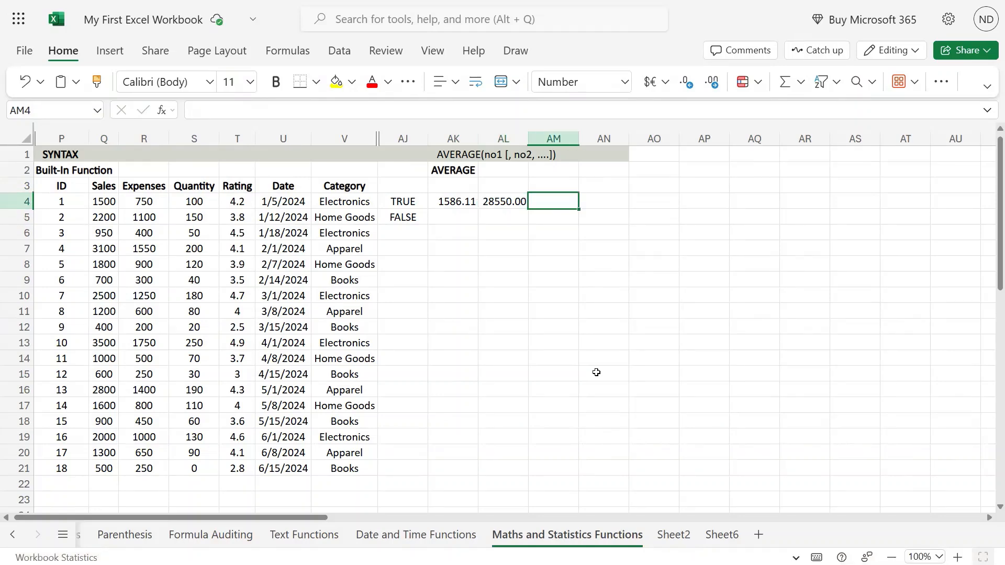
text(=)
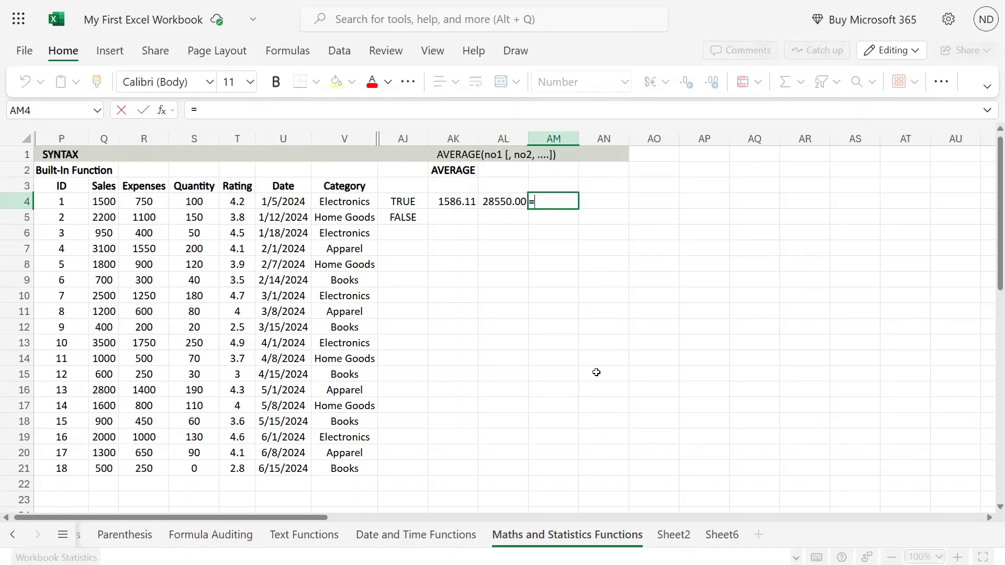
text(coun)
key(Tab)
key(Left)
key(Left)
key(Left)
key(Left)
key(Left)
key(Left)
key(Left)
key(Left)
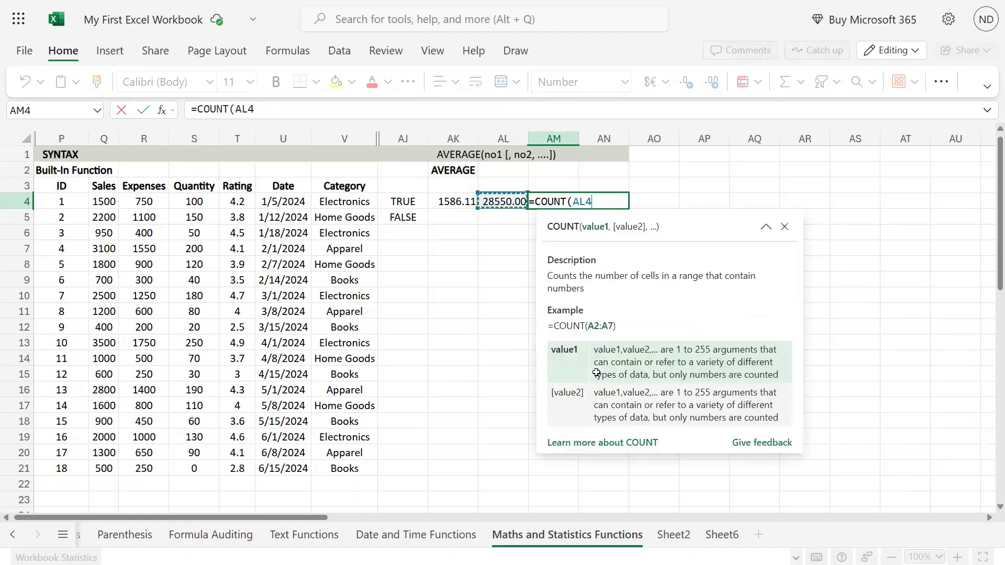
key(Left)
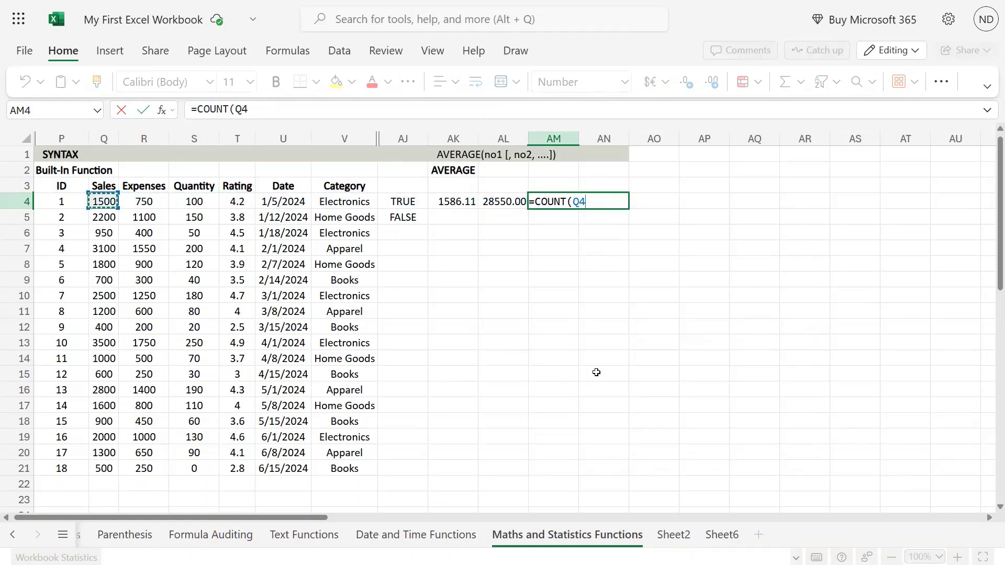
key(ctrl+shift+Down)
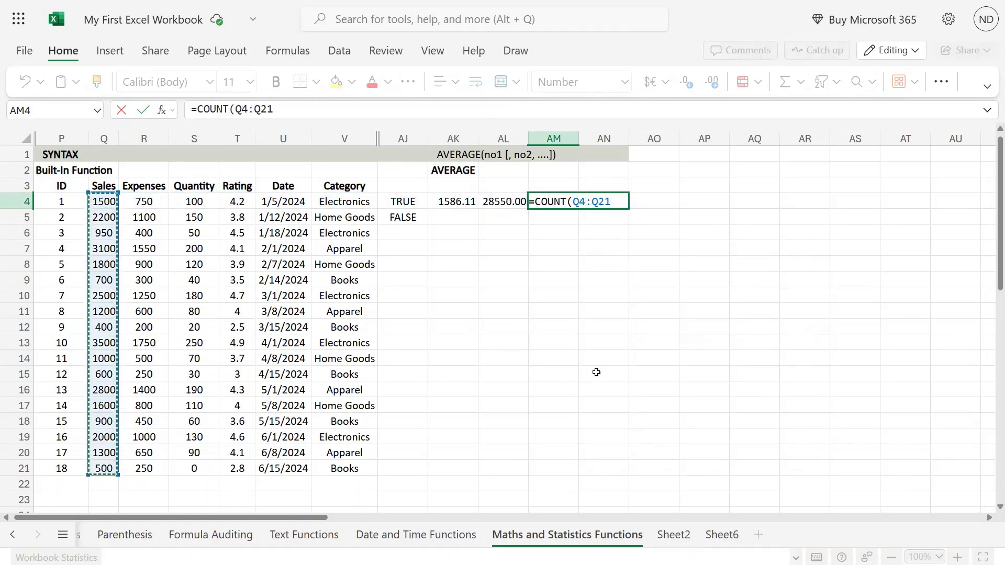
key(Return)
Divide the Sales total by the count in cell AN4 with the formula =AL4/AM4.
key(Right)
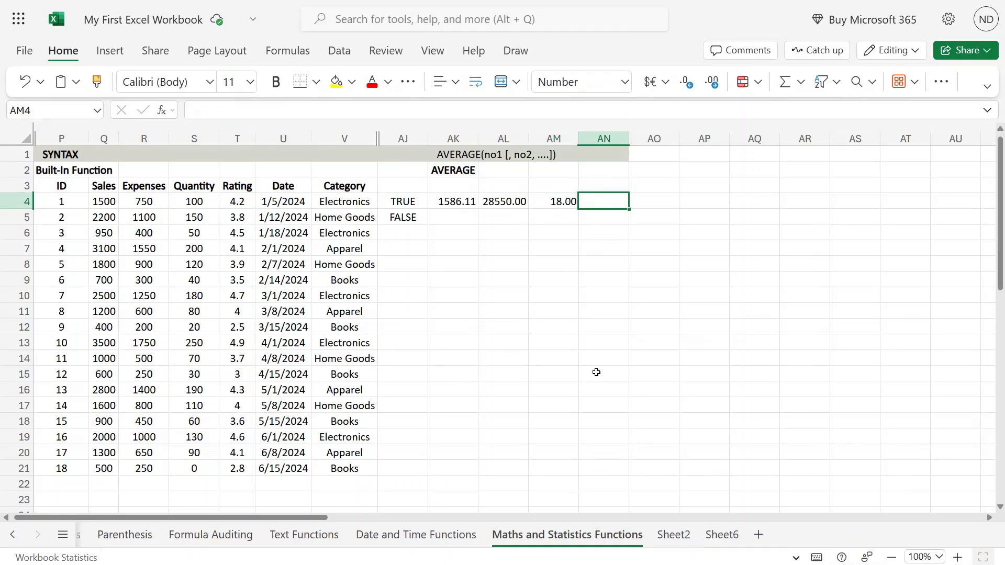
key(F2)
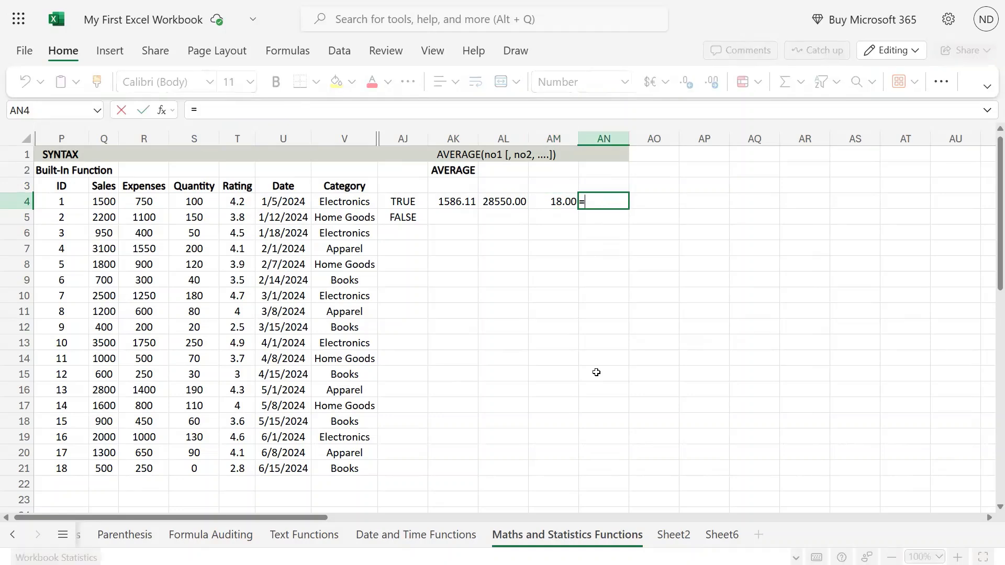
text(=)
key(Left)
key(Left)
key(Left)
key(Right)
text(.)
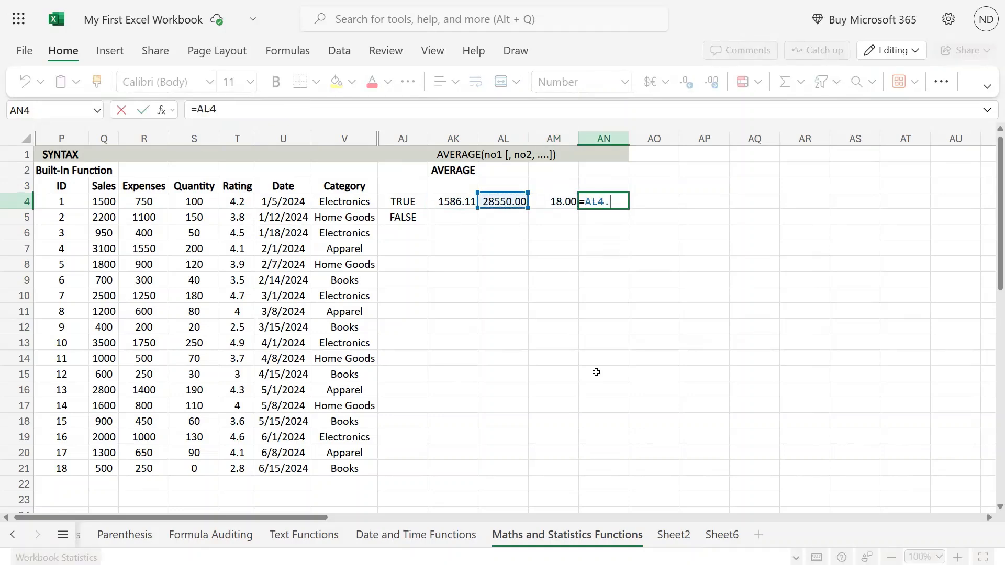
key(BackSpace)
text(/)
key(Left)
key(Return)
key(Up)
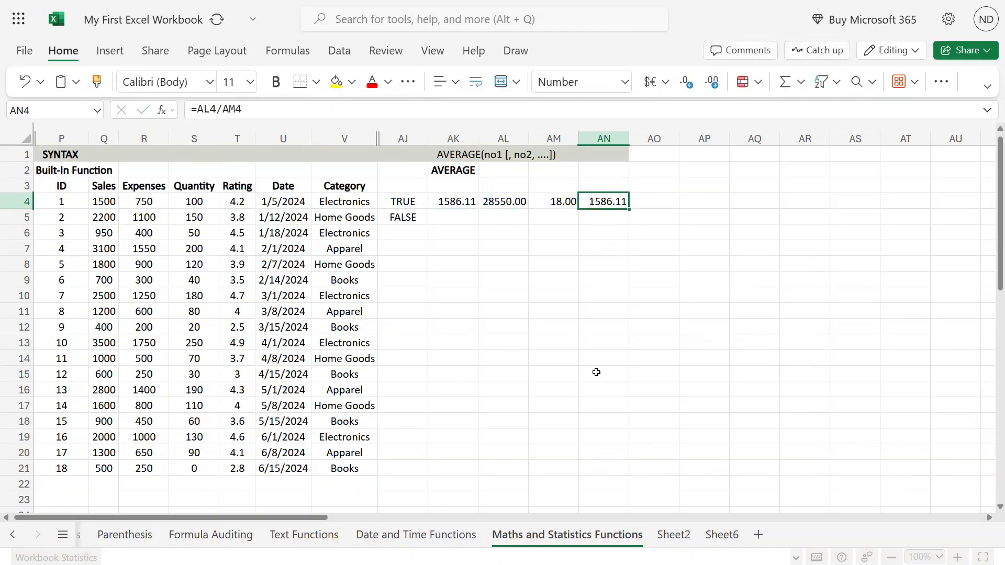
Clear the check formulas for sum, count and division from cells AL4 to AN4.
key(Left)
key(Left)
key(Left)
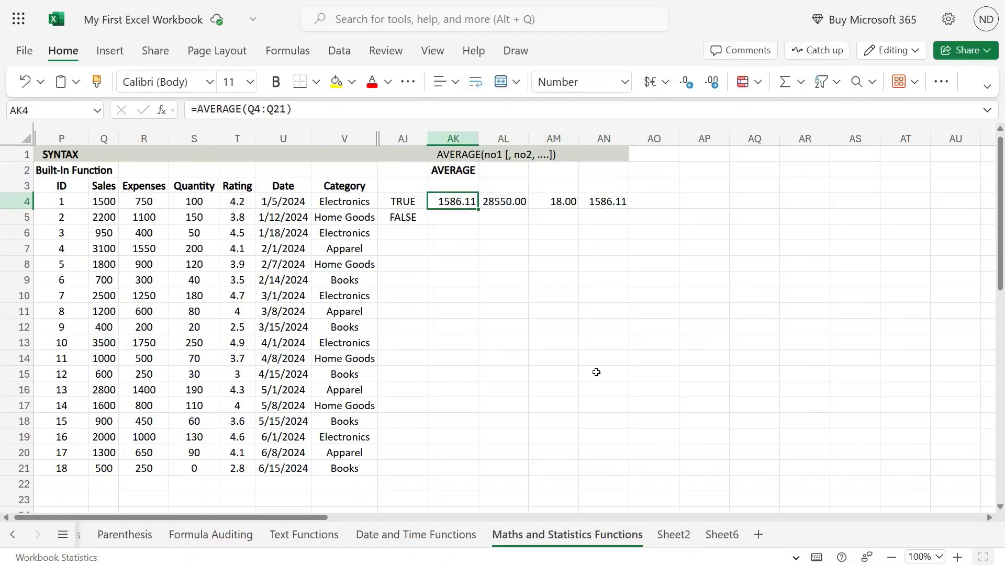
key(Right)
key(shift+Right)
key(shift+Right)
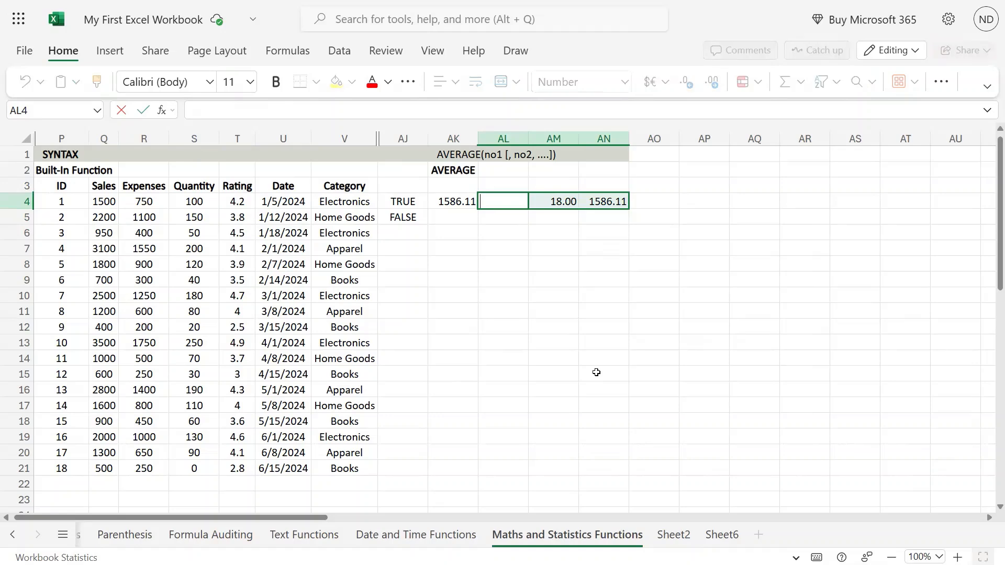
key(Delete)
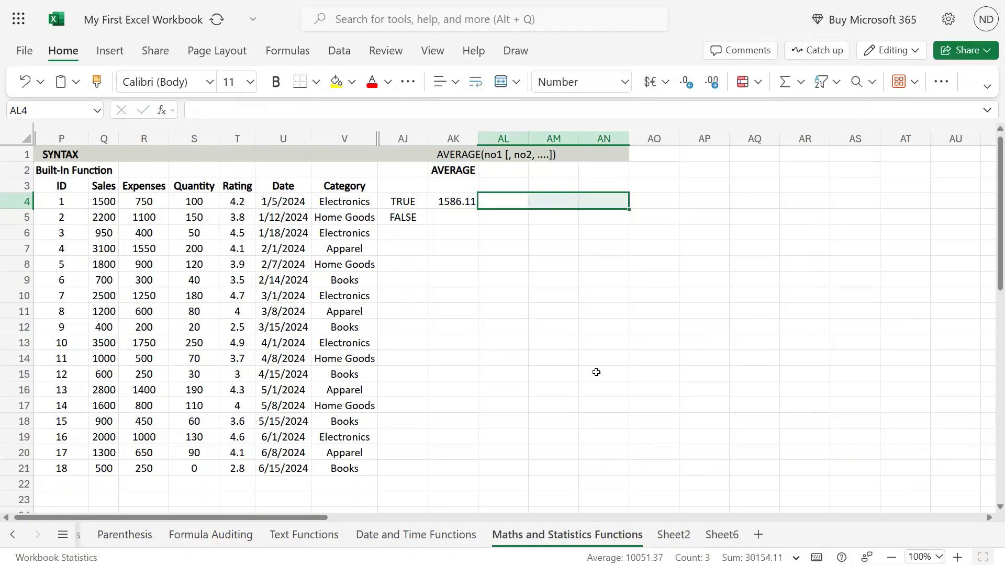
key(Left)
key(Down)
key(Left)
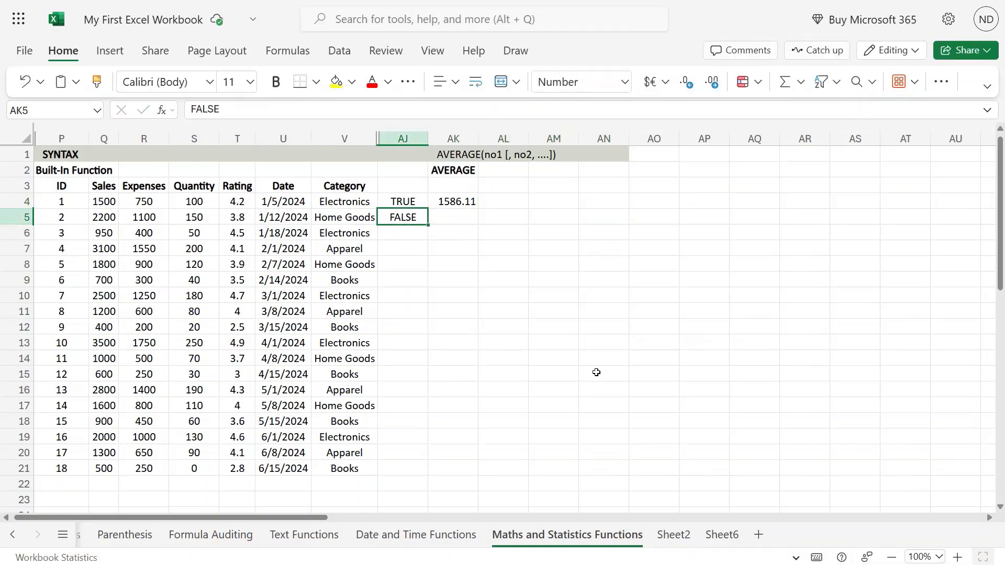
key(Right)
key(Up)
key(Left)
key(Left)
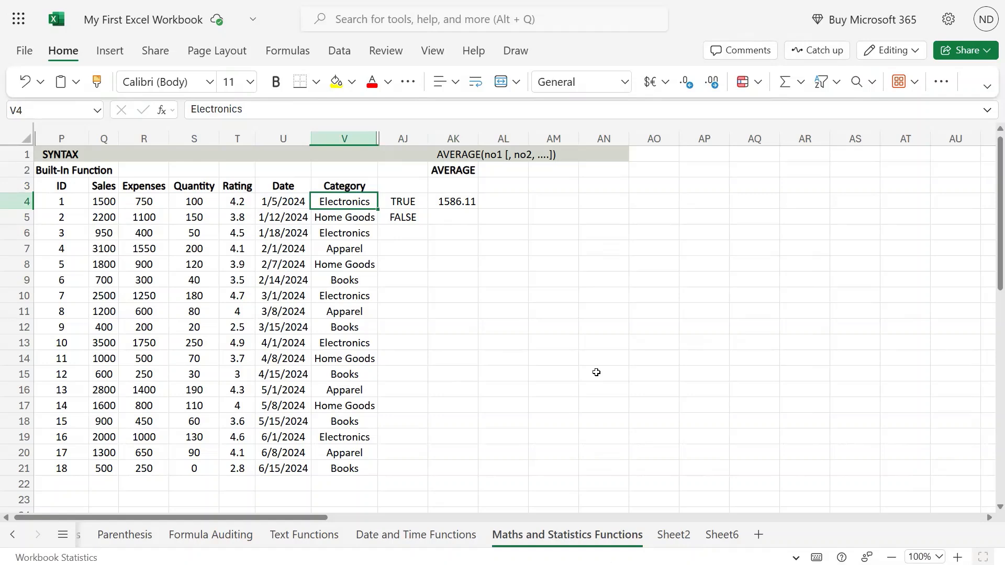
key(Right)
key(Right)
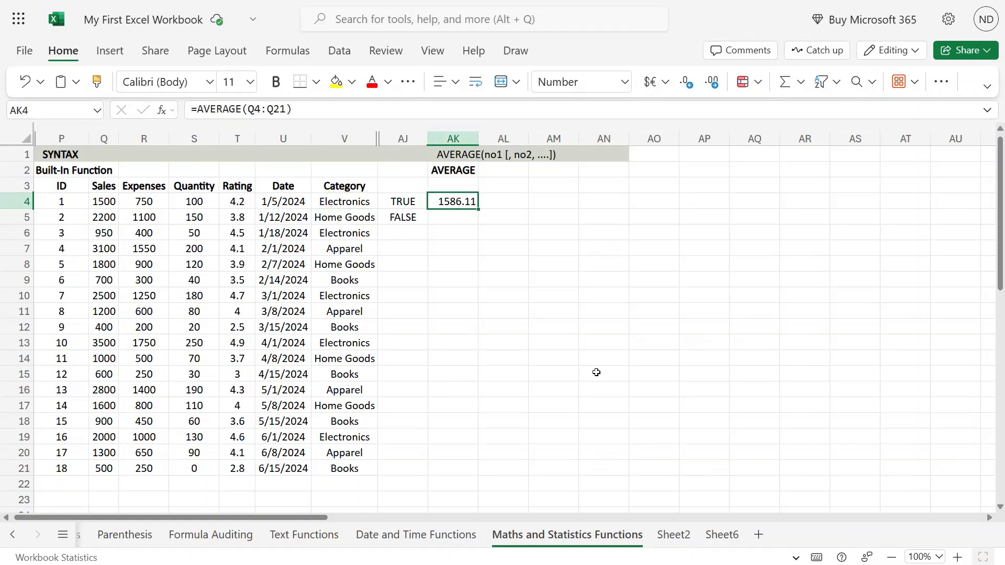
Total the Expenses values in cell AK5 with the formula =SUM(R4:R21).
mouse_move(503, 7)
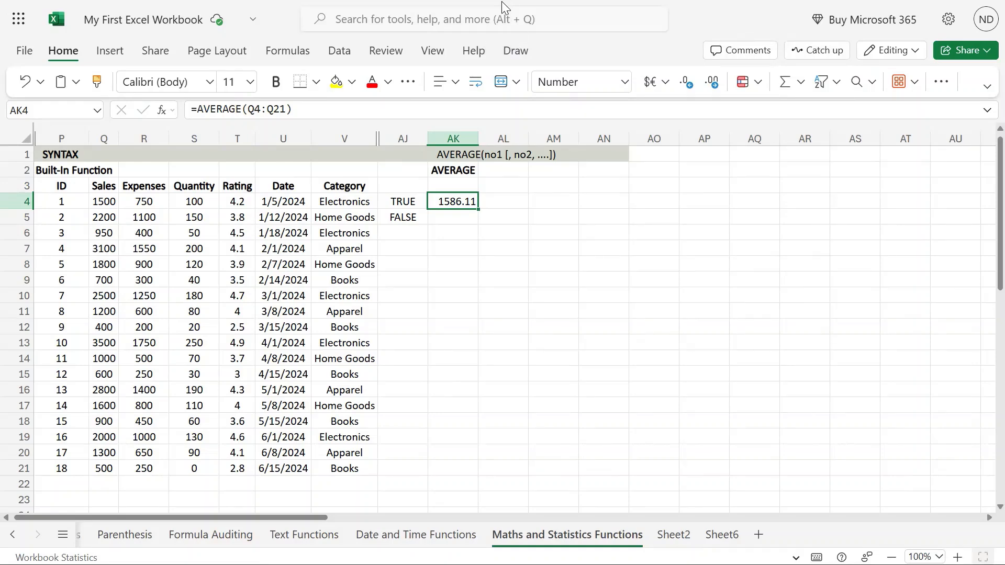
click(451, 233)
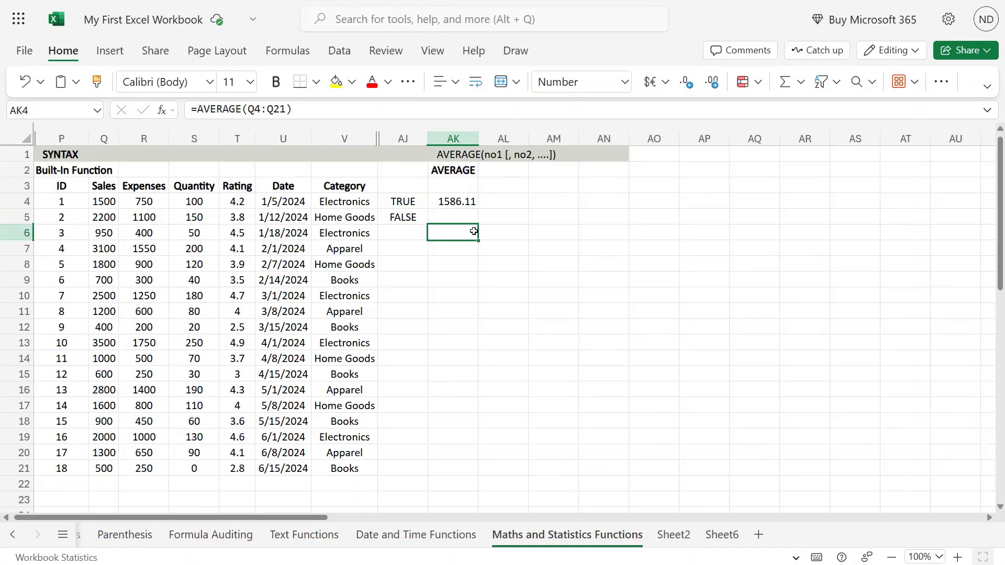
key(Up)
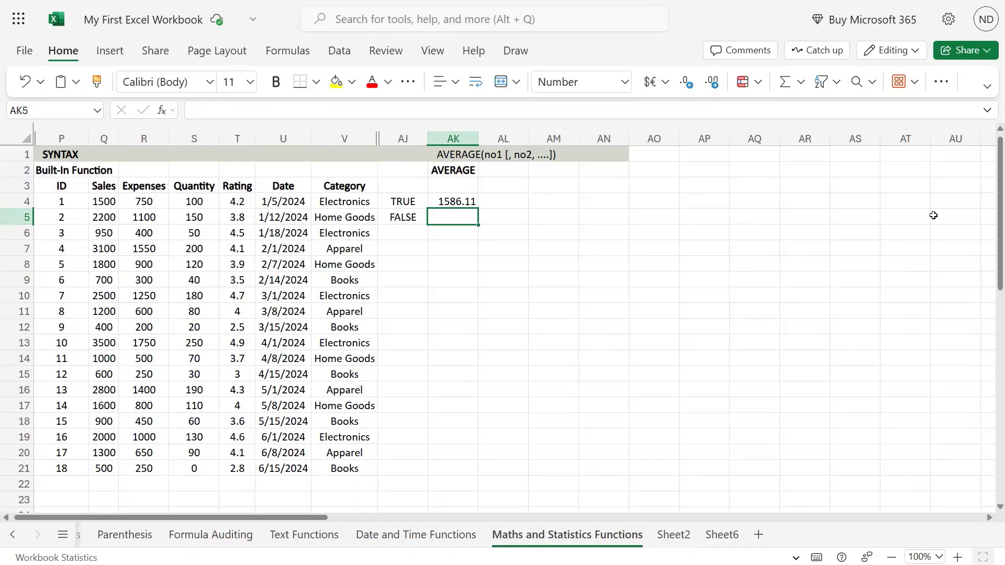
text(=)
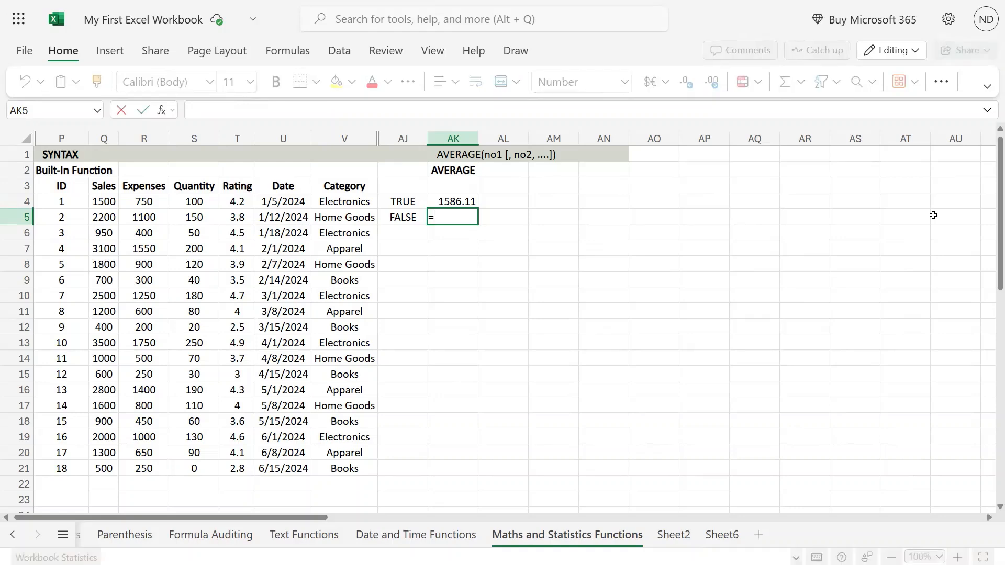
text(si)
key(BackSpace)
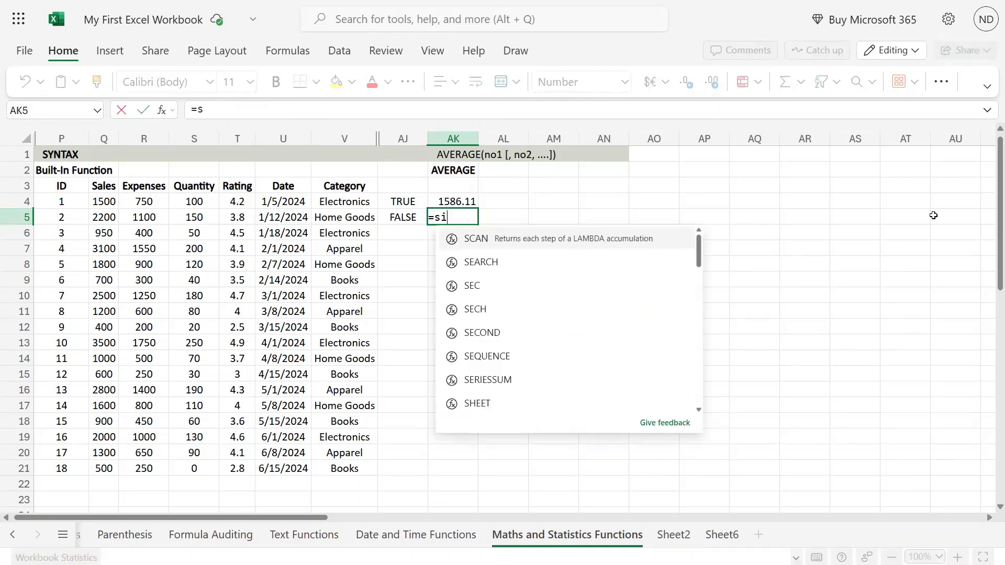
text(i)
key(BackSpace)
text(um()
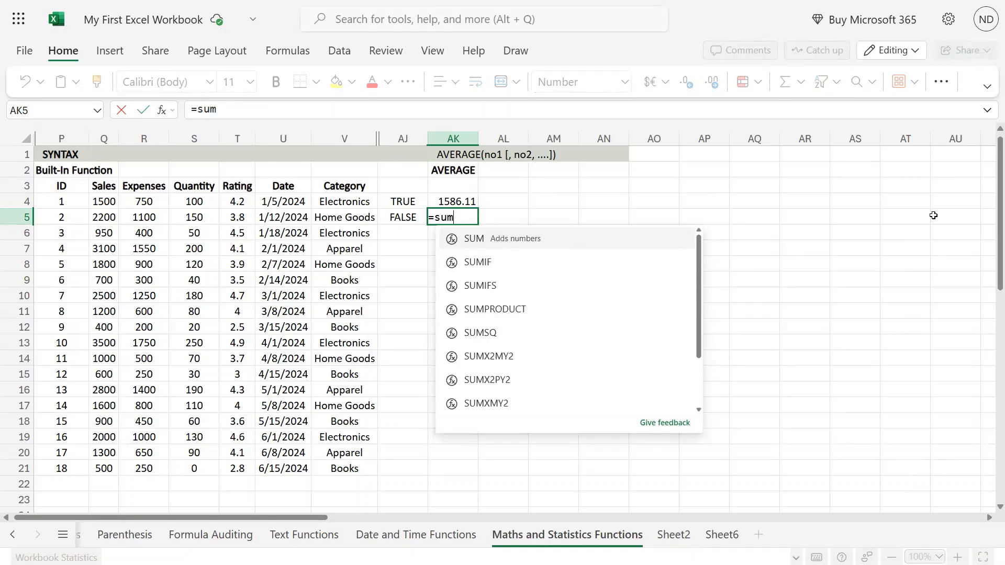
key(Left)
key(Left)
key(Left)
key(Left)
key(Left)
key(Left)
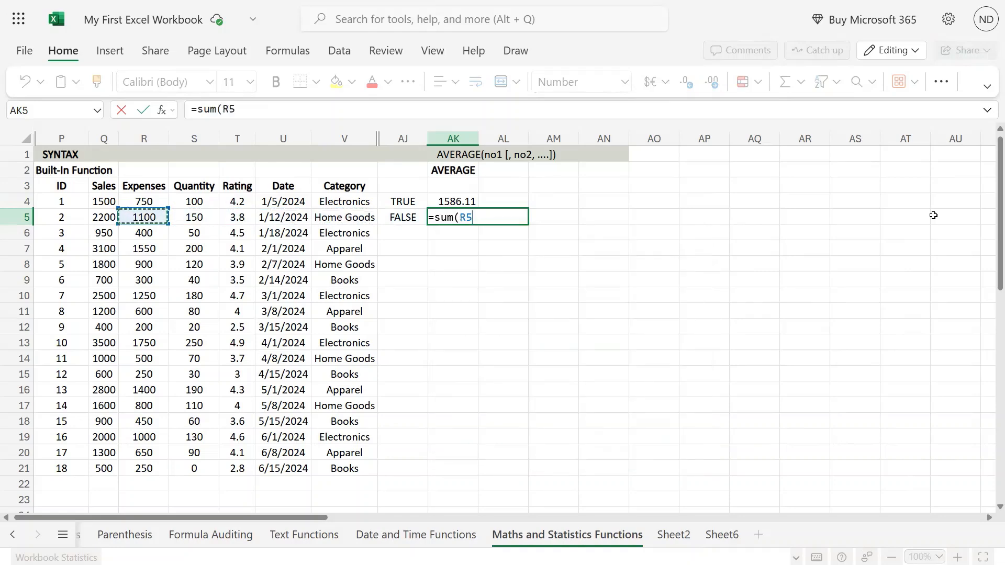
key(Up)
key(ctrl+shift+Down)
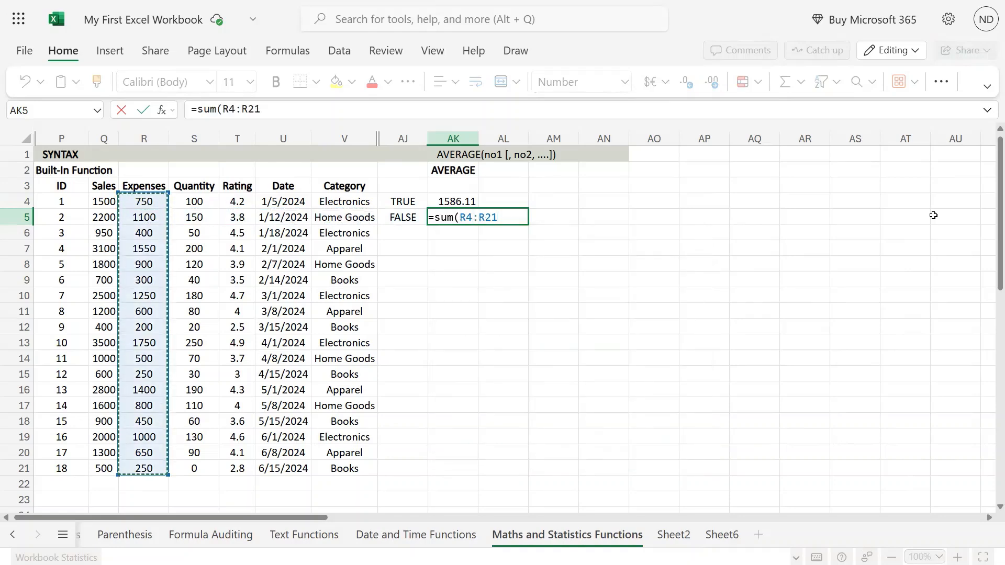
key(Return)
key(Up)
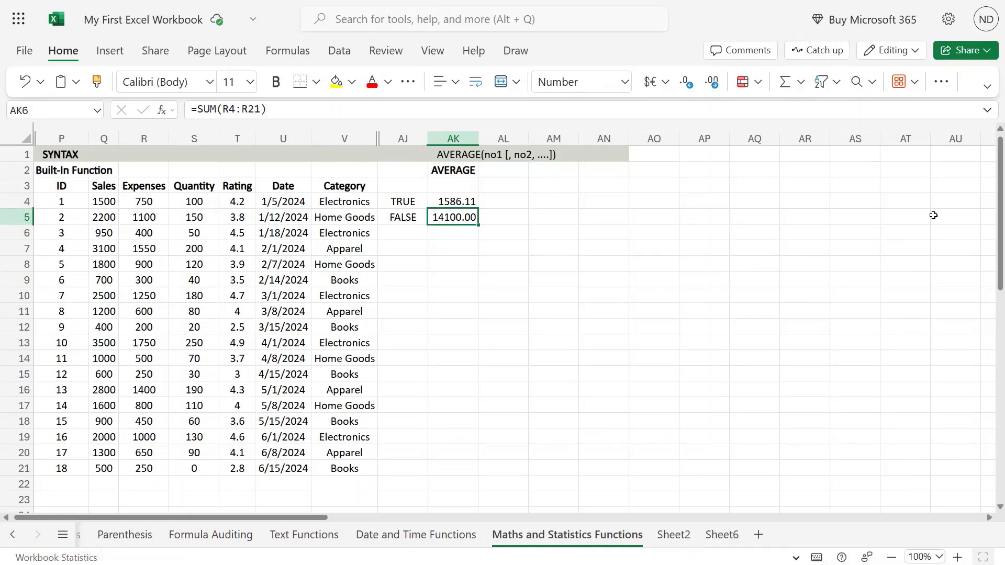
Replace the function in cell AK5 with AVERAGE so the formula reads =AVERAGE(R4:R21).
key(F2)
key(Left)
key(Left)
key(Left)
key(Left)
key(Left)
key(Left)
key(Left)
key(Left)
key(Left)
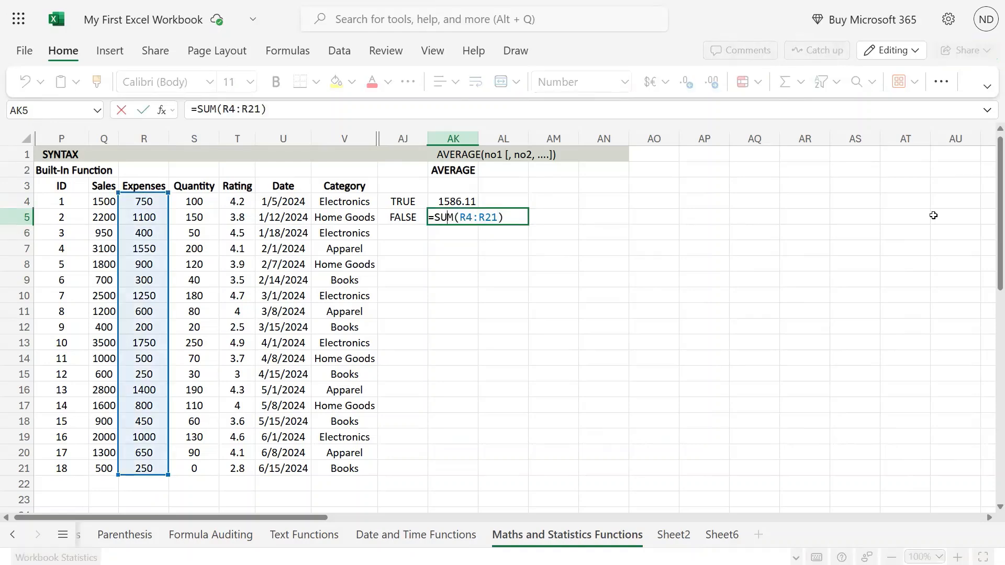
key(Right)
key(ctrl+shift+Left)
text(ave)
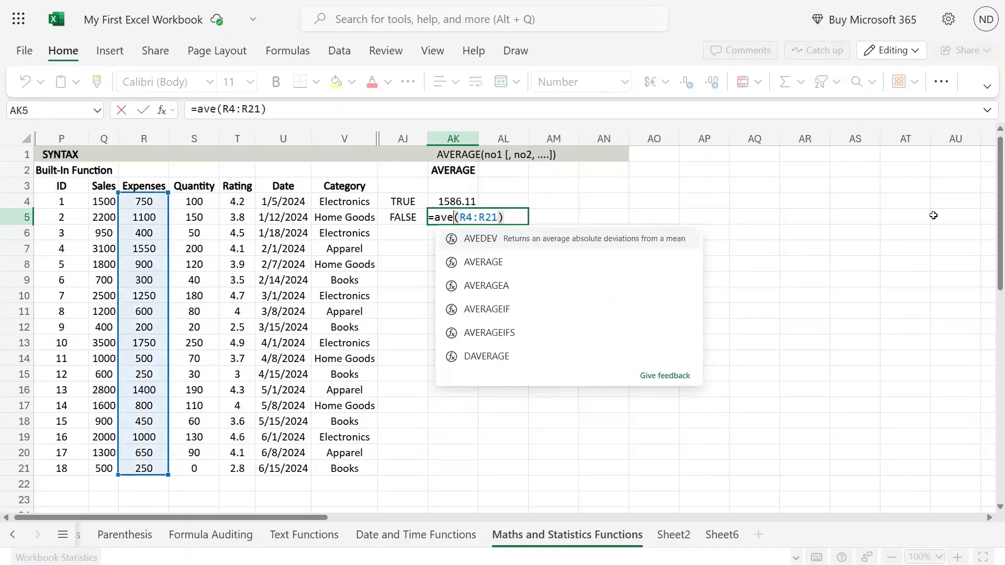
text(rage)
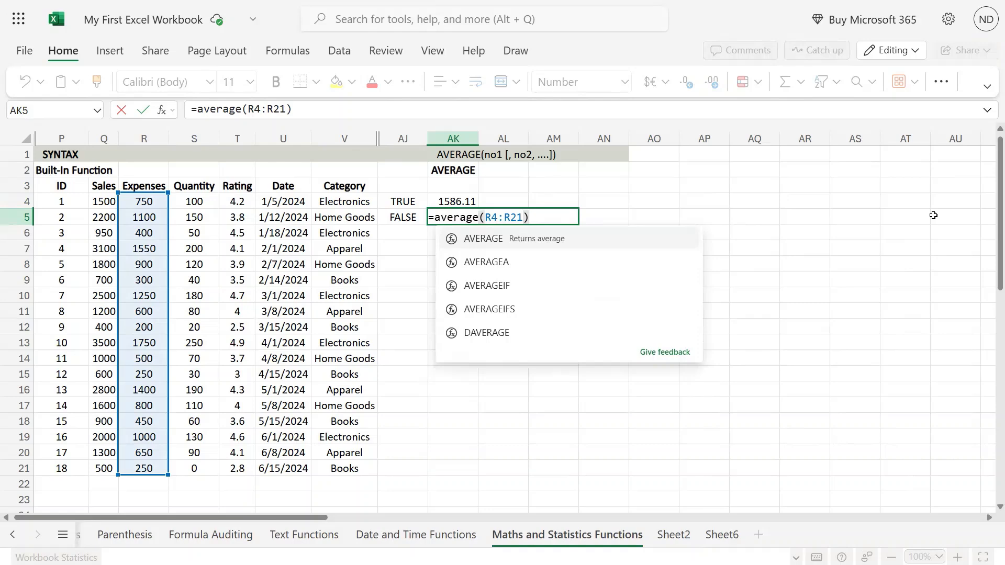
key(Tab)
key(Return)
key(Up)
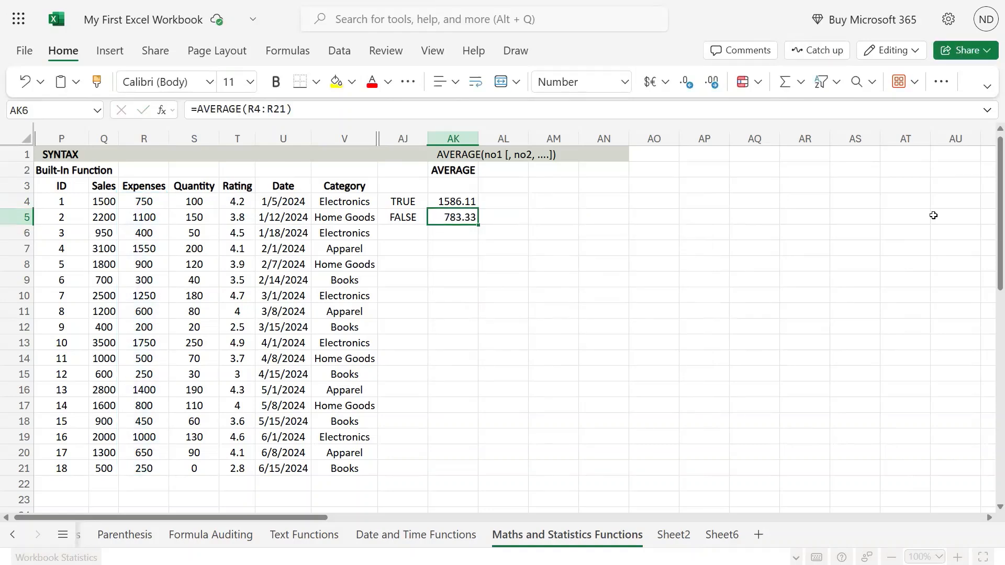
key(Down)
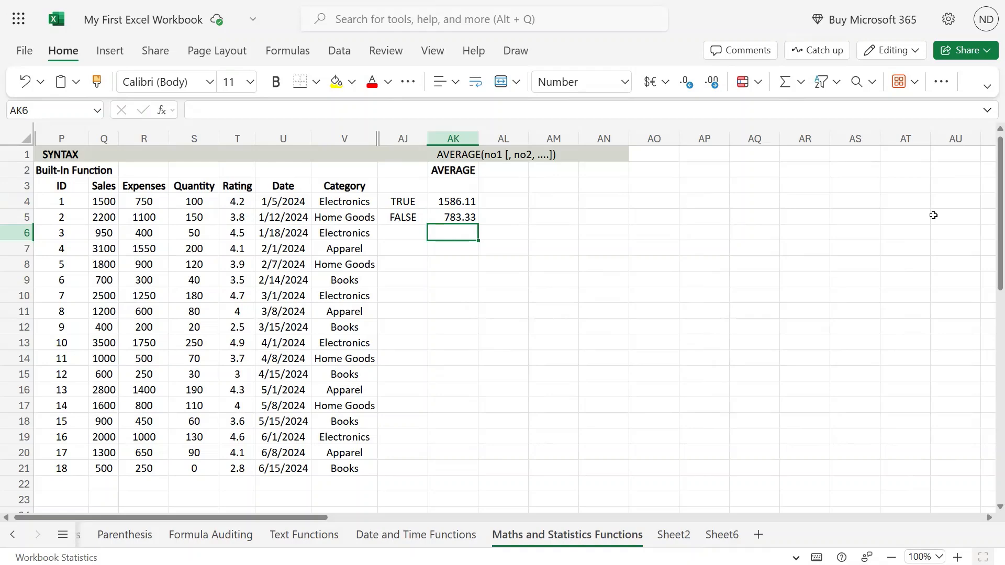
Average the Quantity values in cell AK6 with the formula =AVERAGE(S4:S21).
text(=)
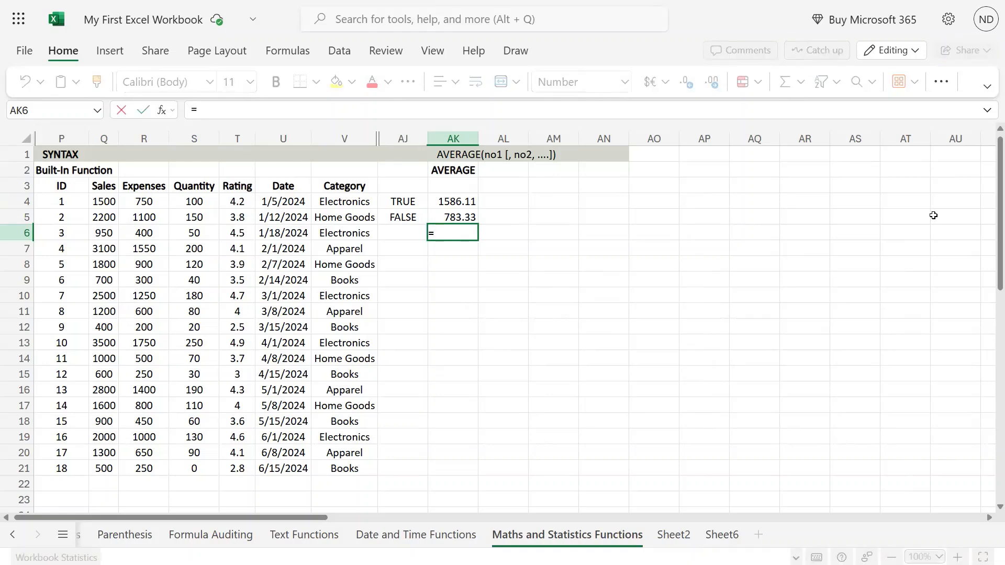
text(avera)
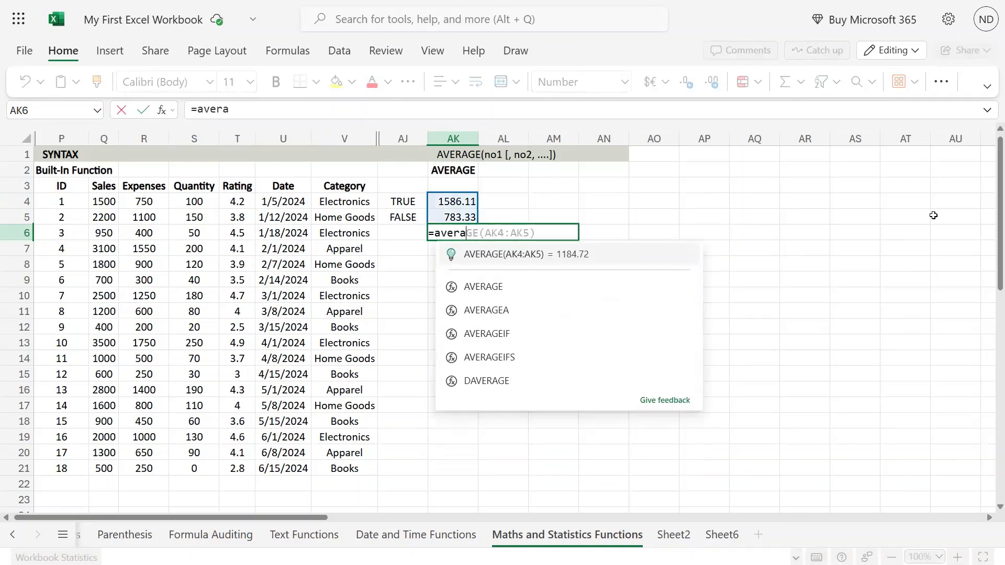
key(Down)
key(Down)
key(Up)
key(Up)
key(Up)
key(Down)
key(Down)
key(Up)
key(Tab)
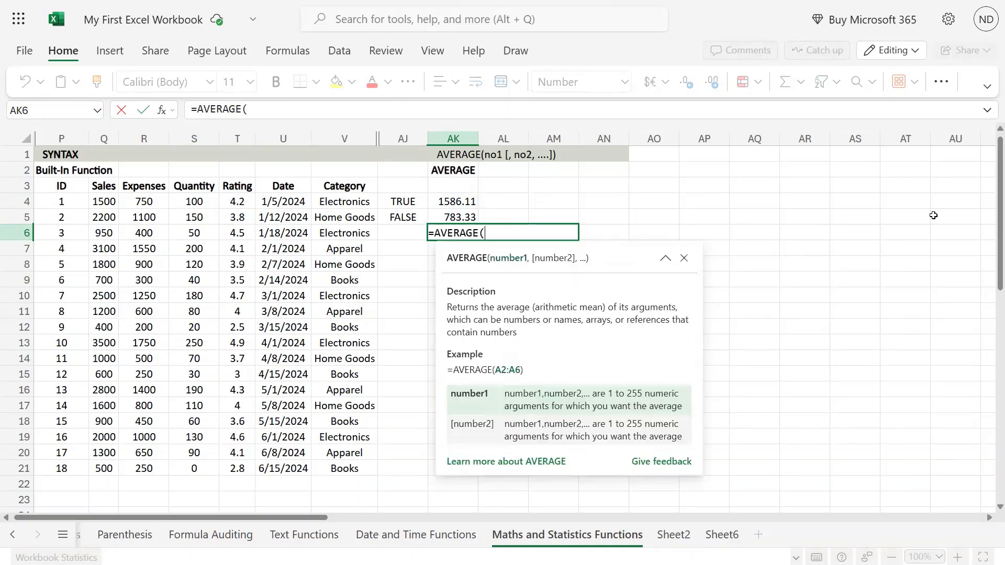
key(Left)
key(Left)
key(Left)
key(Left)
key(Left)
key(Left)
key(Up)
key(Right)
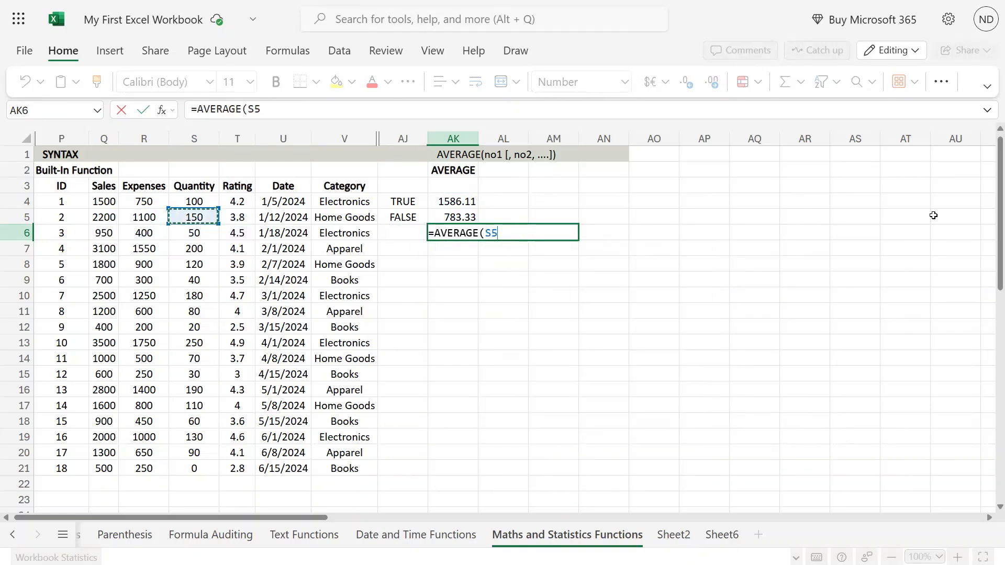
key(Up)
key(ctrl+shift+Down)
key(Return)
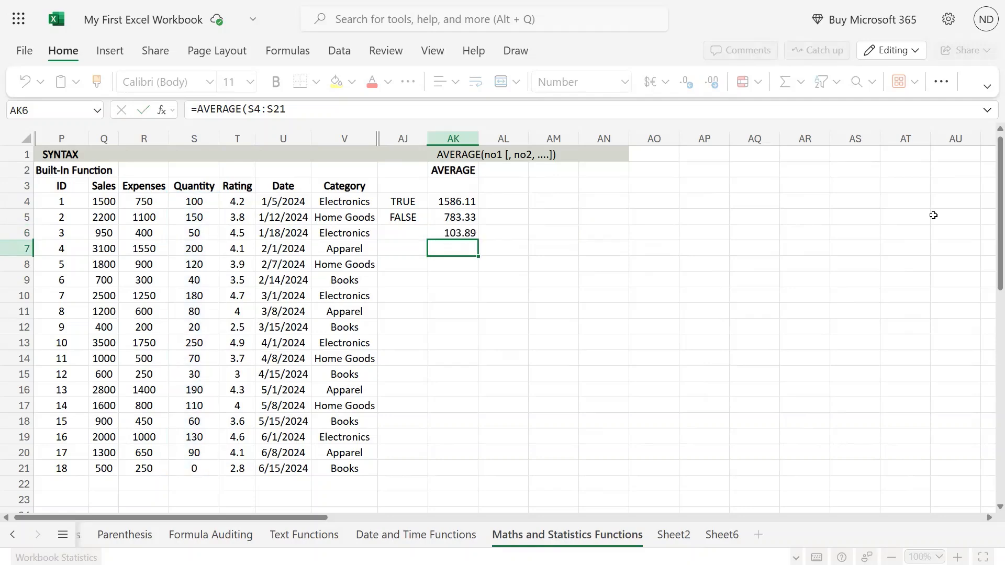
key(Up)
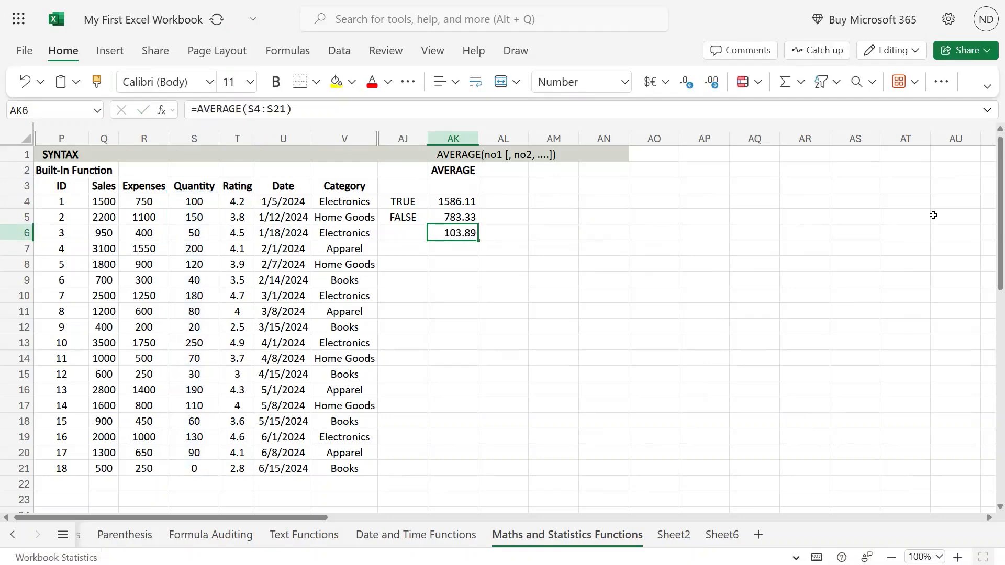
Enter the suggested formula =AVERAGE(AK4:AK6) in cell AK7.
key(Down)
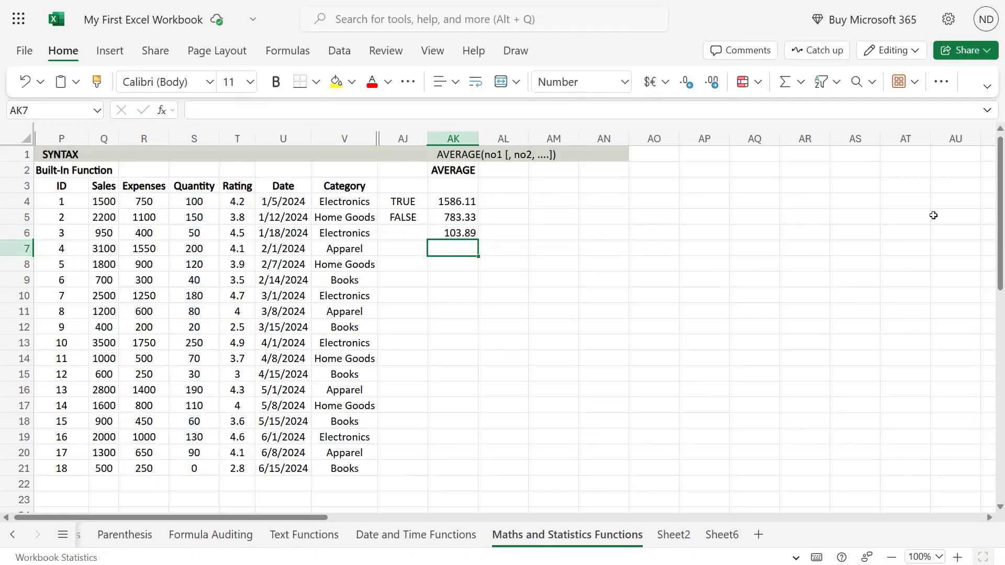
text(=si,)
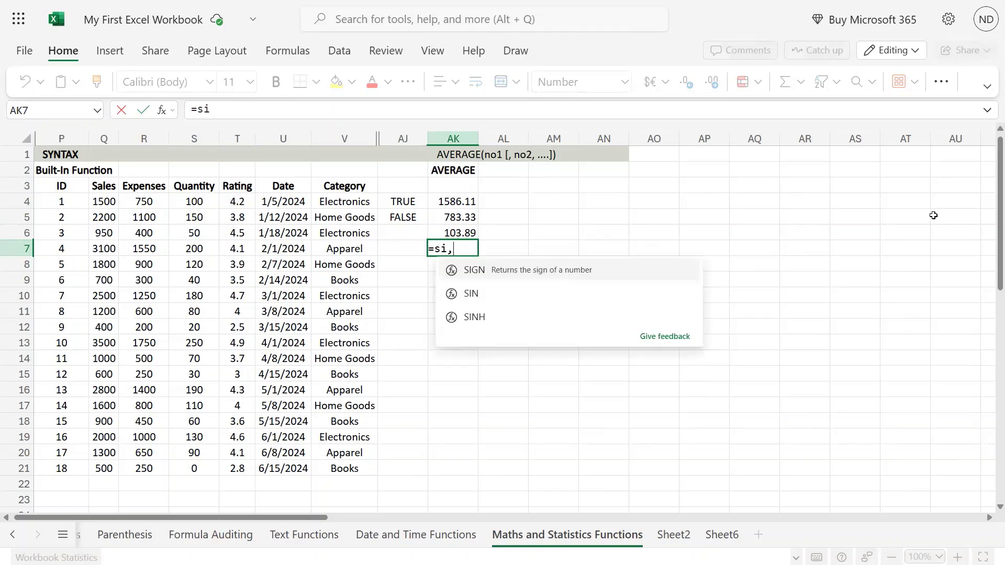
key(BackSpace)
key(BackSpace)
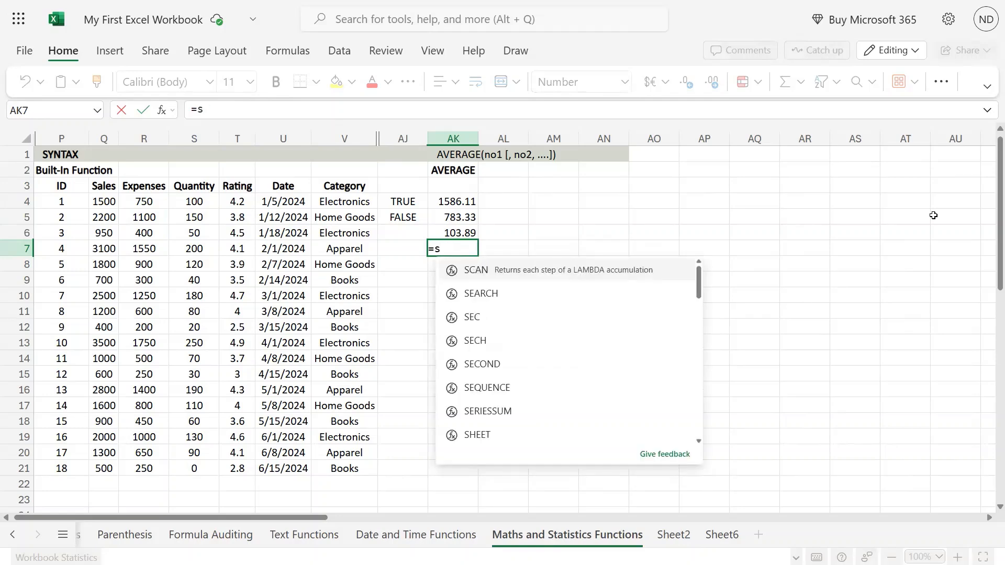
key(BackSpace)
text(avea)
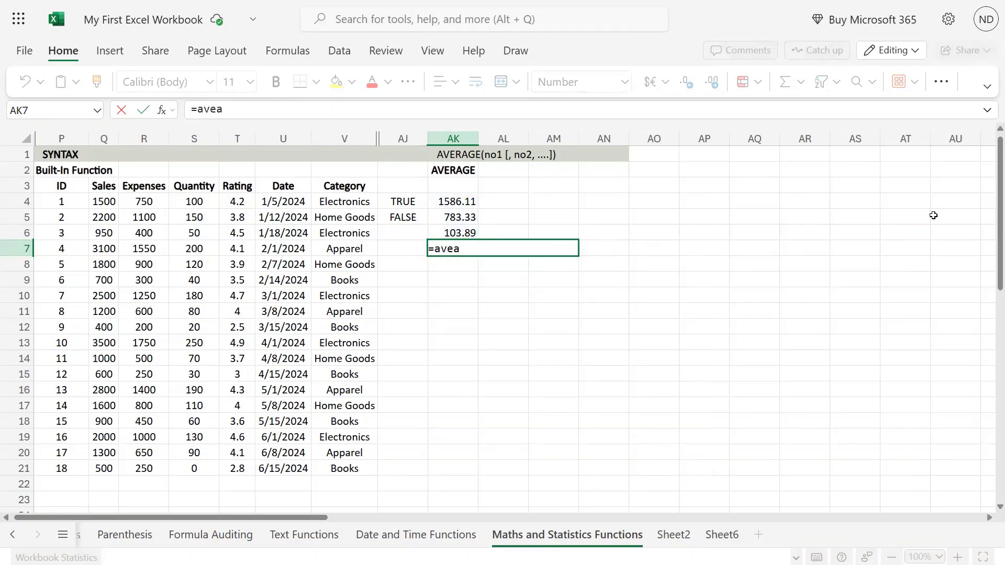
key(BackSpace)
text(ra)
key(Tab)
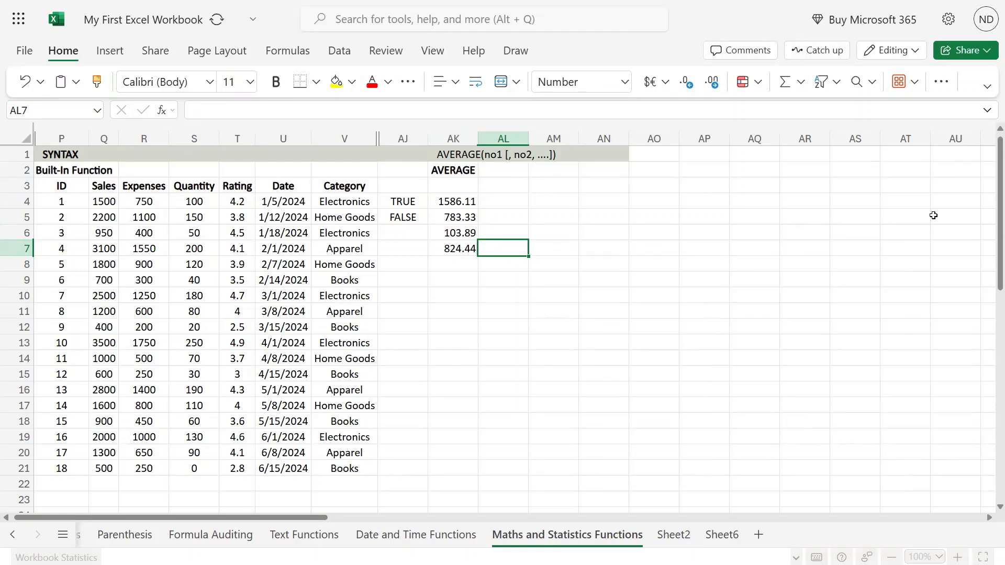
Replace the range in cell AK7 with the Rating values so the formula reads =AVERAGE(T4:T21).
key(Left)
key(F2)
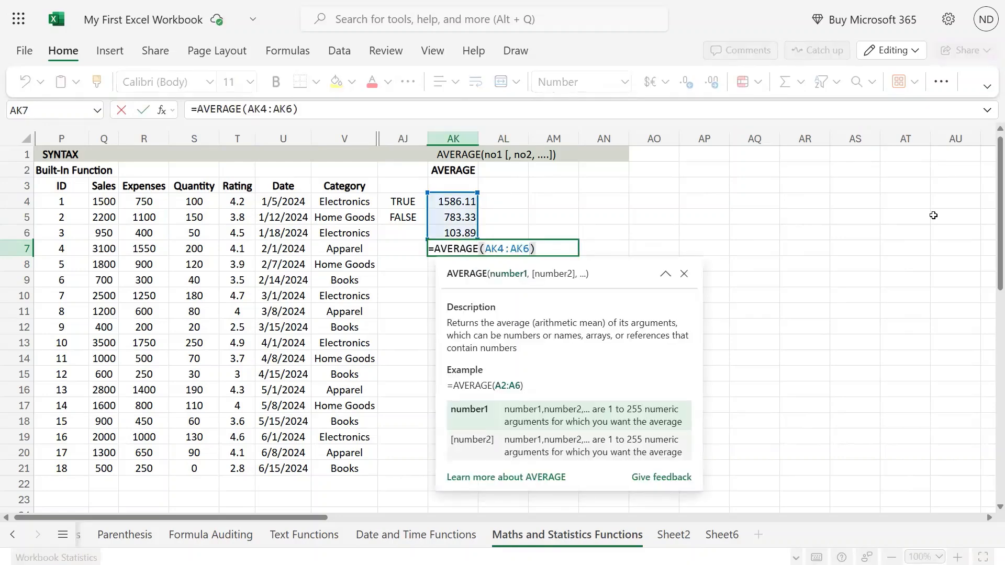
key(shift+Left)
key(shift+Left)
key(shift+Left)
key(shift+Left)
key(shift+Left)
key(shift+Left)
key(shift+Left)
key(BackSpace)
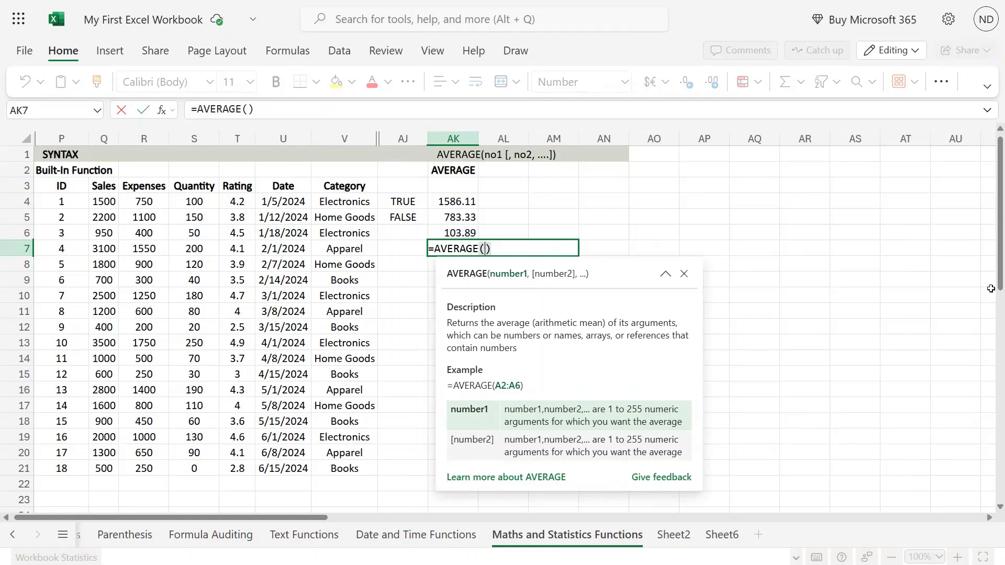
click(249, 201)
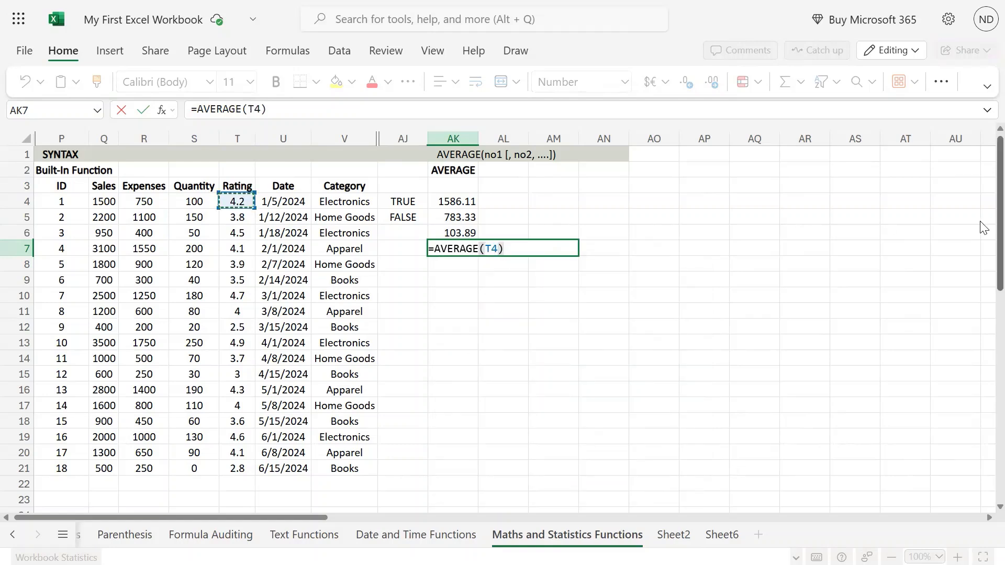
key(ctrl+shift+Down)
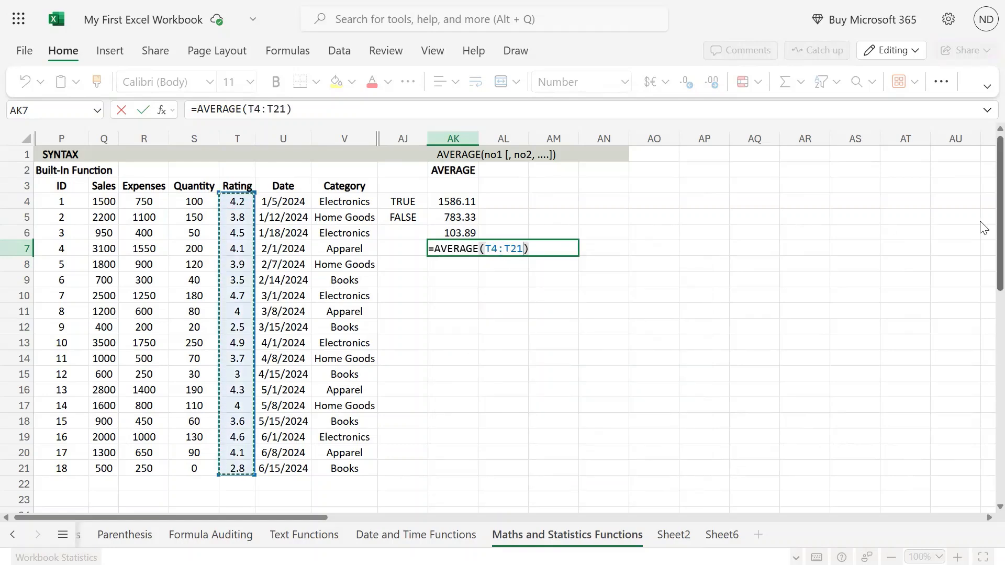
key(Return)
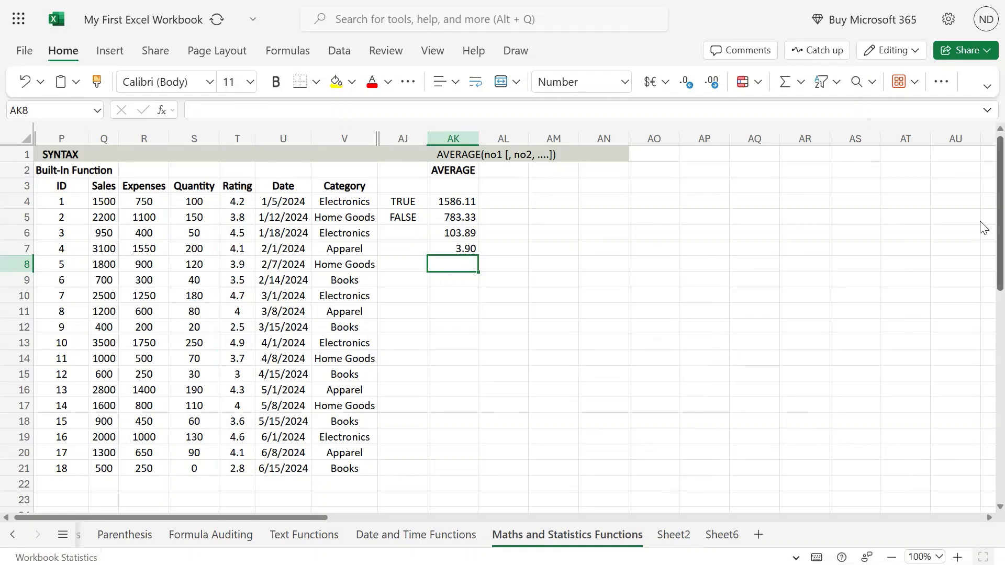
Review the Rating values in T4:T21 and the average formulas in cells AK4 to AK7.
key(Up)
key(Left)
key(Left)
key(Left)
key(Left)
key(Up)
key(Up)
key(Up)
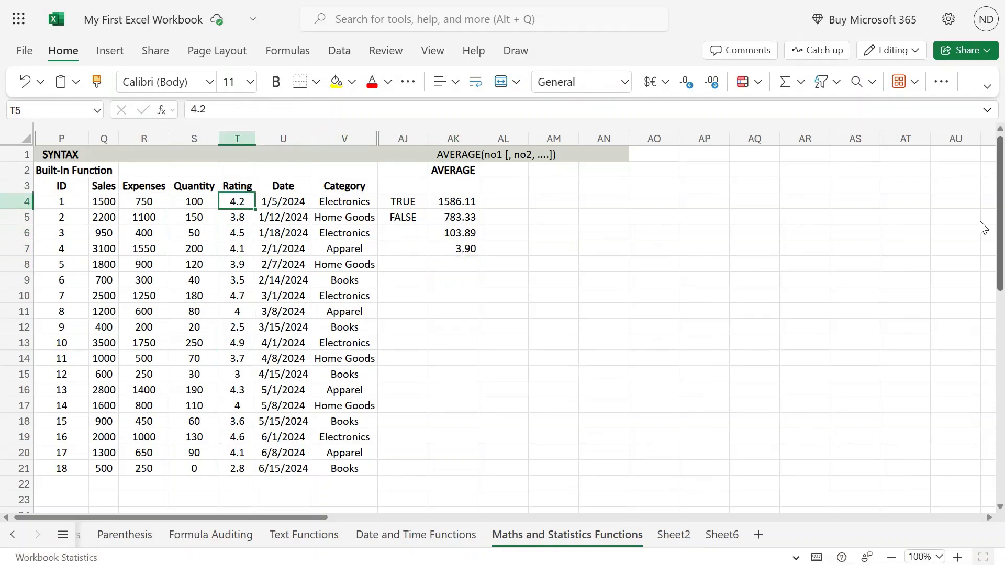
key(ctrl+shift+Down)
key(Right)
key(Right)
key(Right)
key(Right)
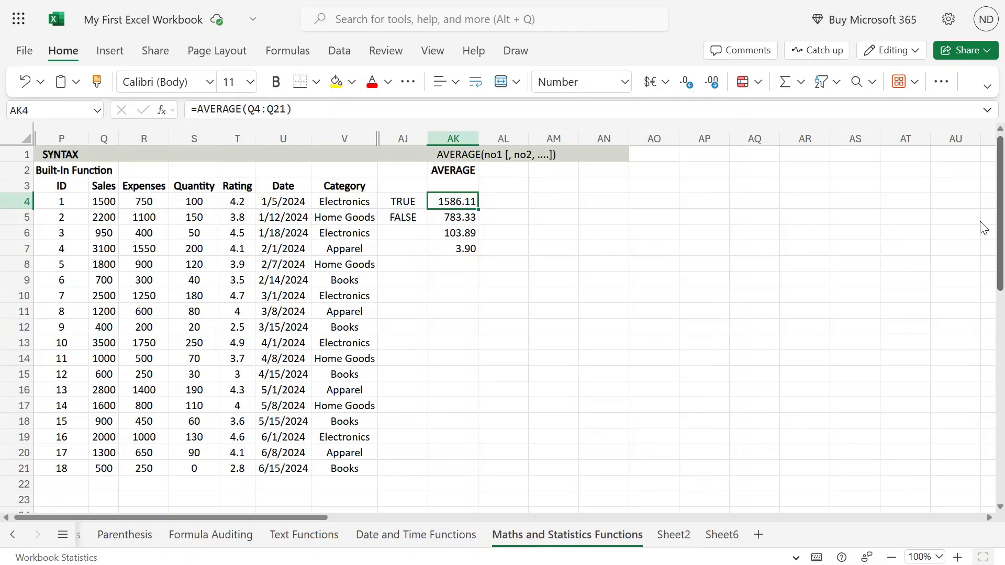
key(Down)
key(Down)
key(Down)
key(Down)
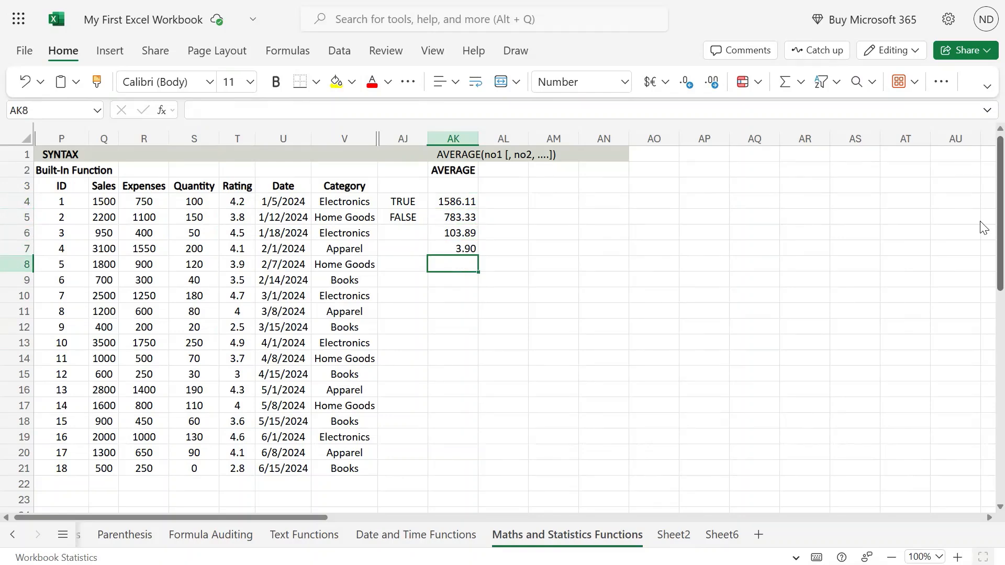
mouse_move(502, 1)
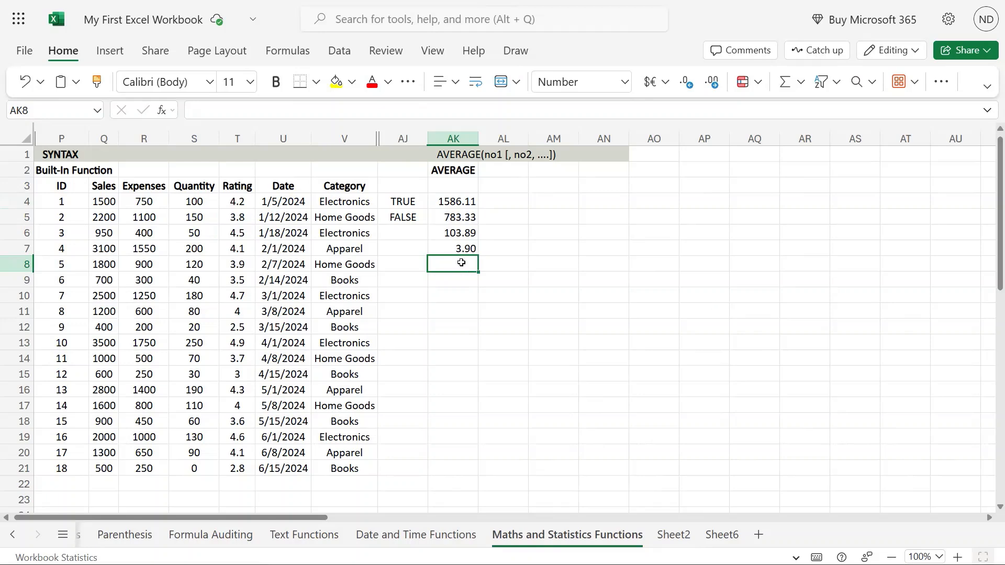
text(-)
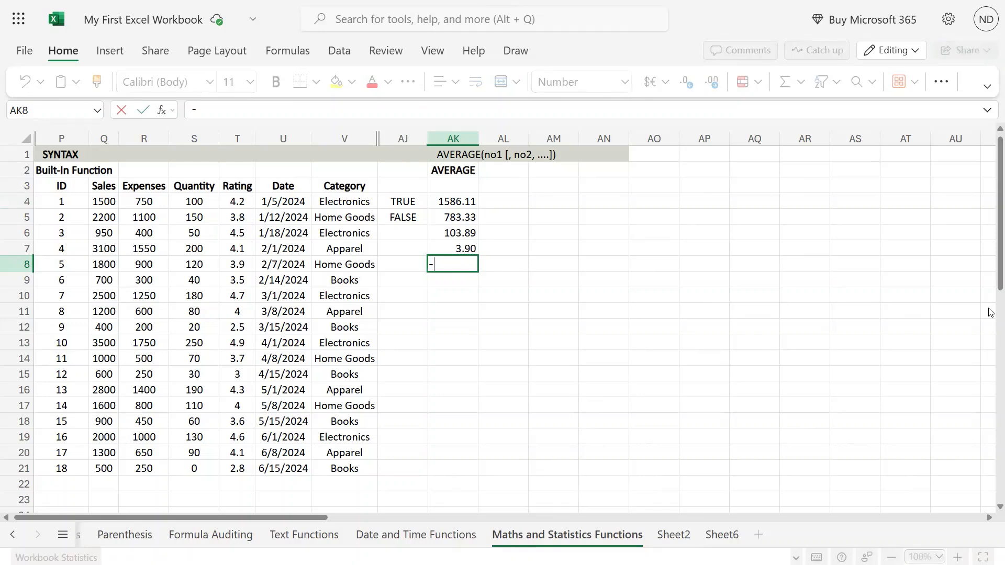
text(=)
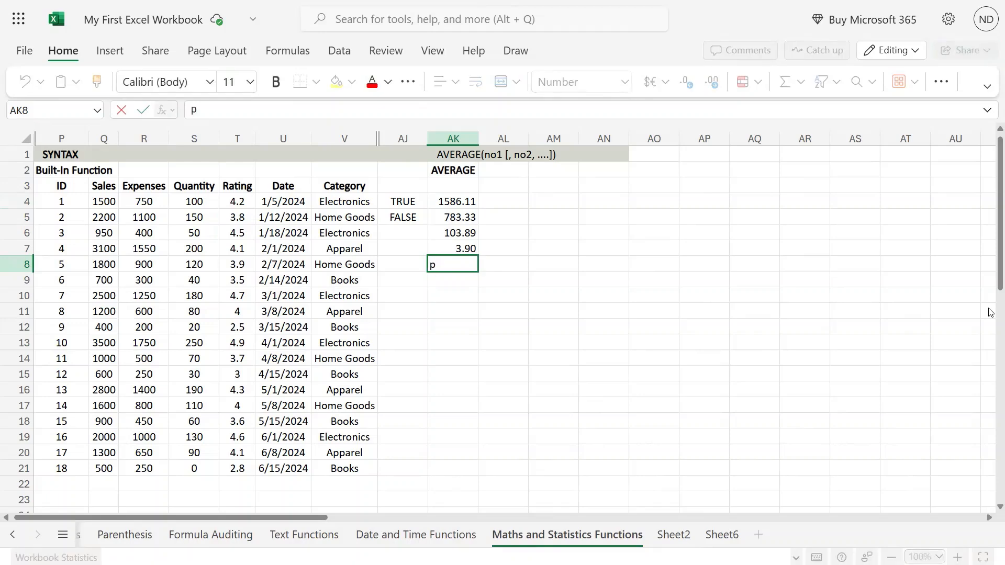
key(BackSpace)
text(-)
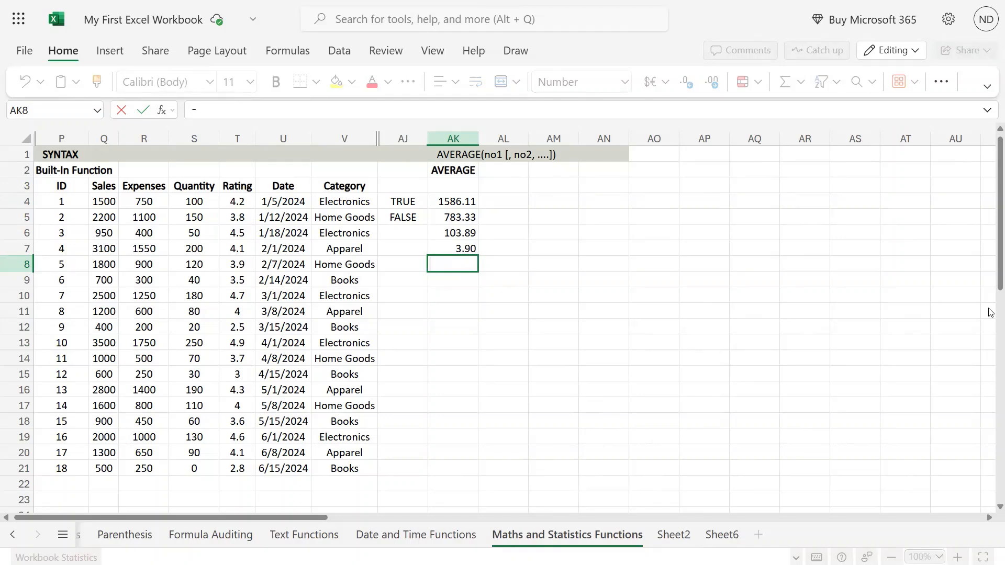
key(Escape)
text(-)
key(BackSpace)
text(0)
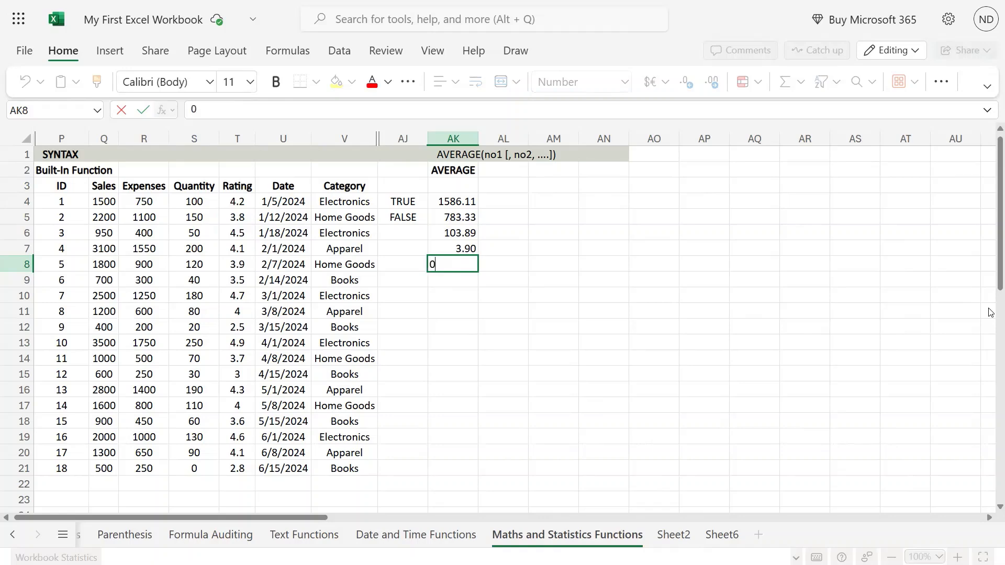
key(BackSpace)
key(BackSpace)
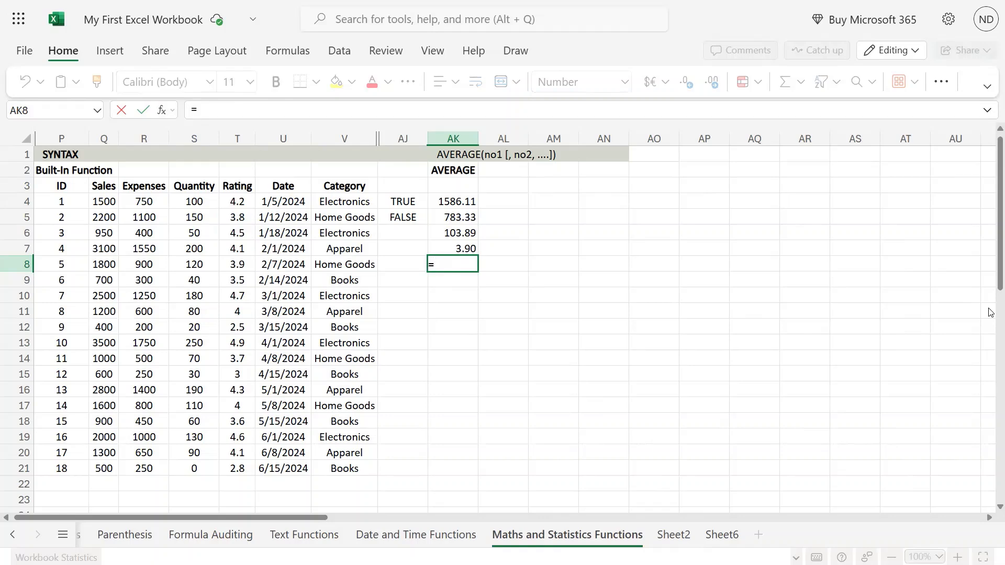
Enter the suggested AVERAGE formula in cell AK8 and clear its AK4:AK7 range, leaving the function open for a new argument.
text(ve)
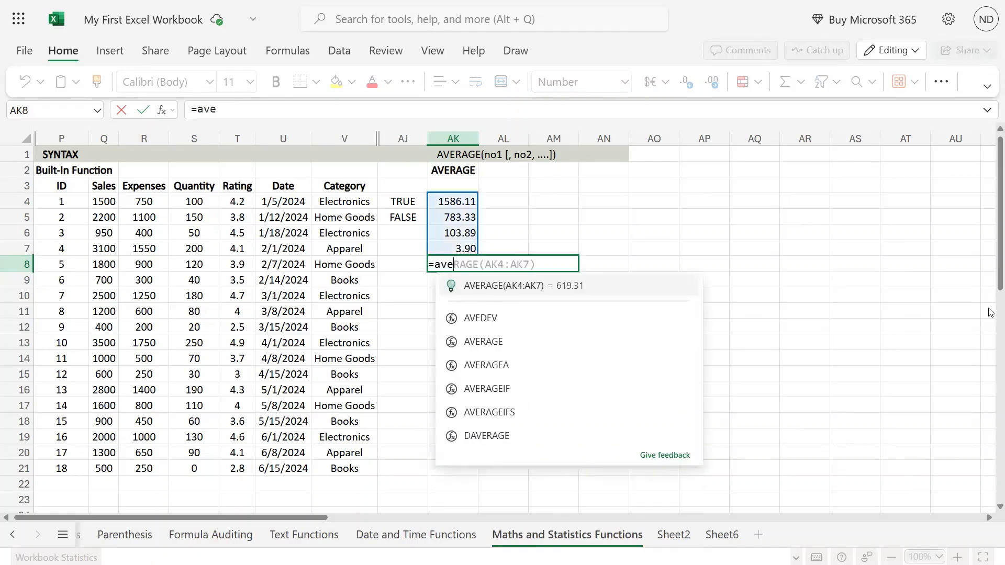
key(Tab)
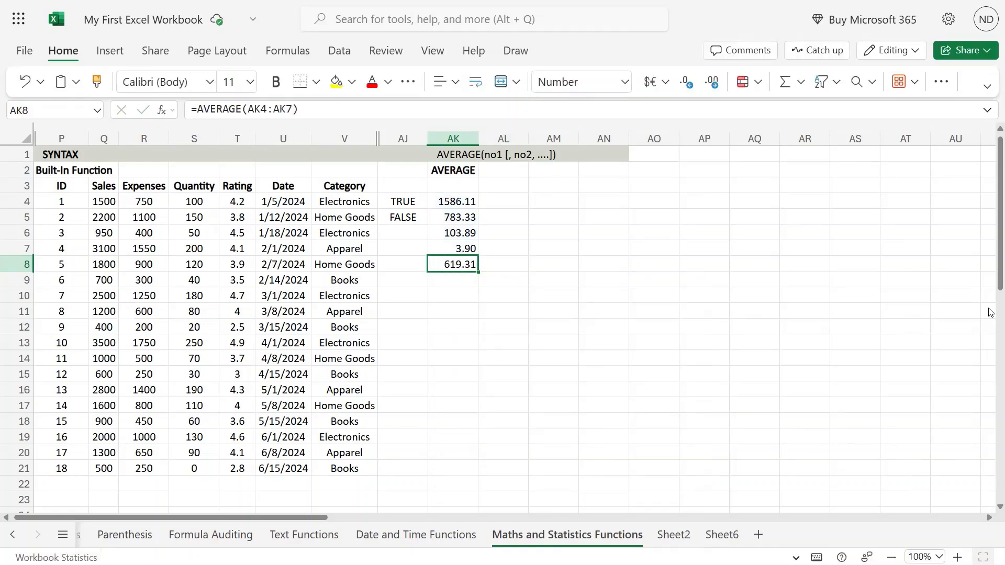
key(F2)
key(BackSpace)
key(BackSpace)
key(BackSpace)
key(BackSpace)
key(BackSpace)
key(BackSpace)
key(BackSpace)
key(BackSpace)
key(BackSpace)
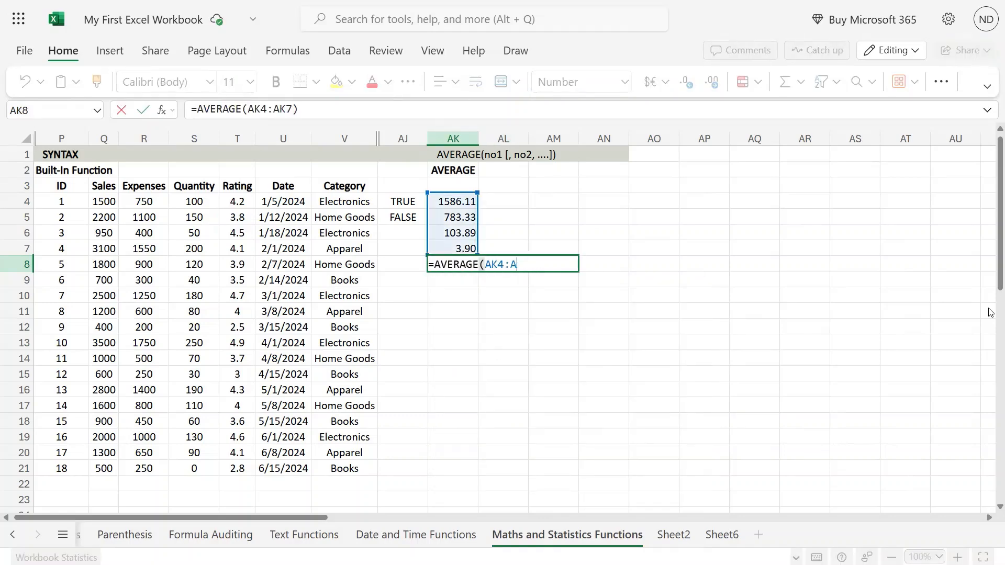
text(()
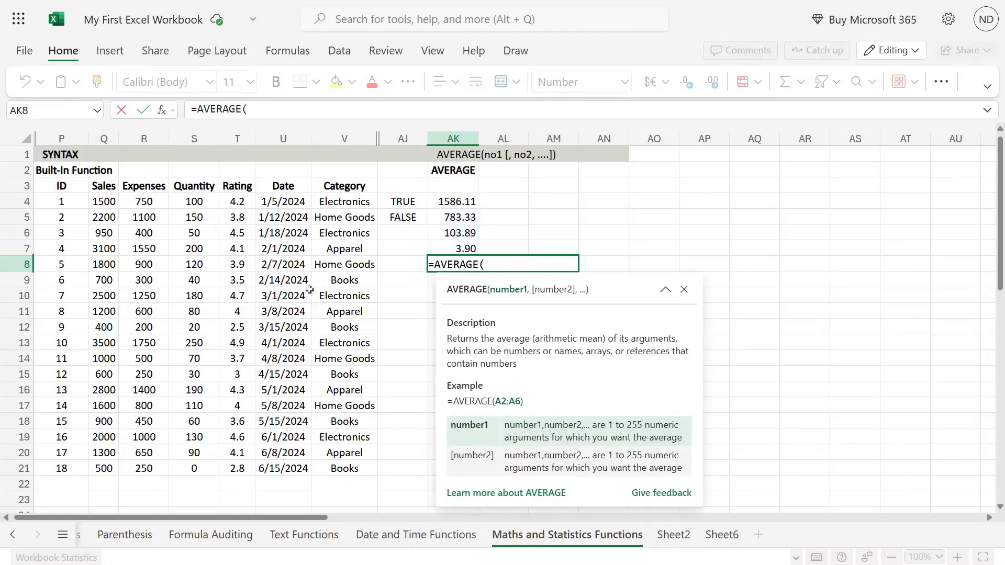
Complete the formula in cell AK8 with the Category text values so it reads =AVERAGE(V4:V21).
click(357, 201)
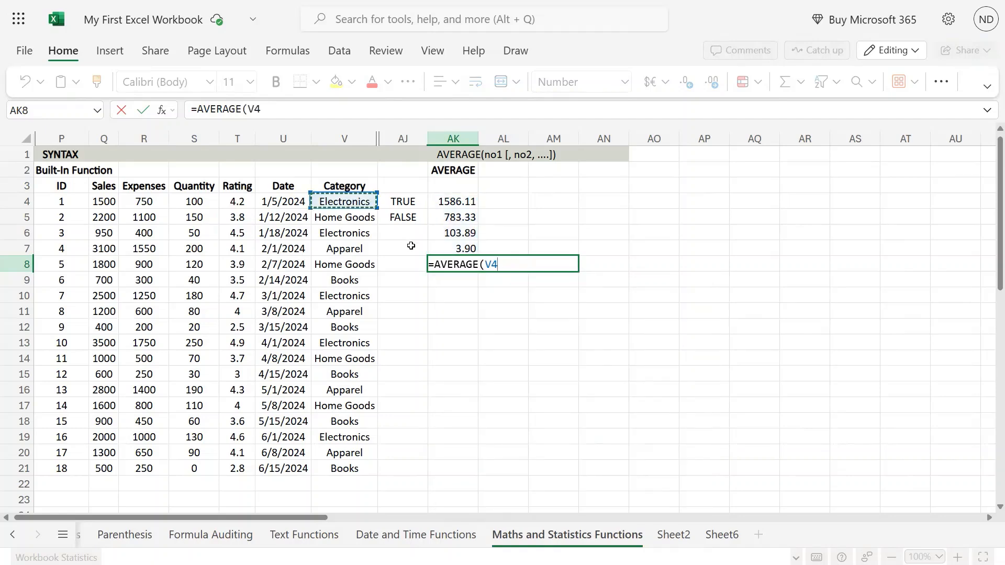
key(ctrl+shift+Down)
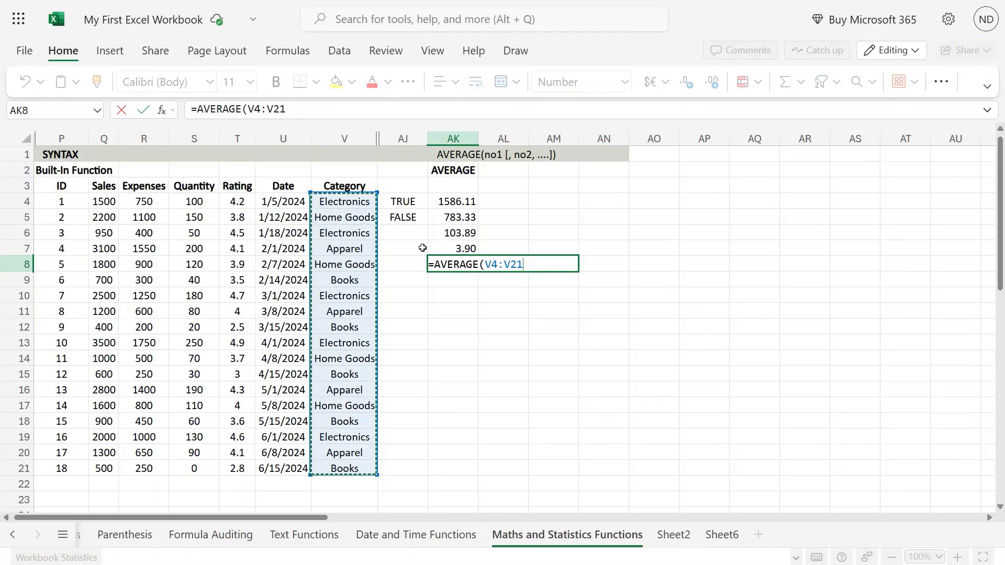
text())
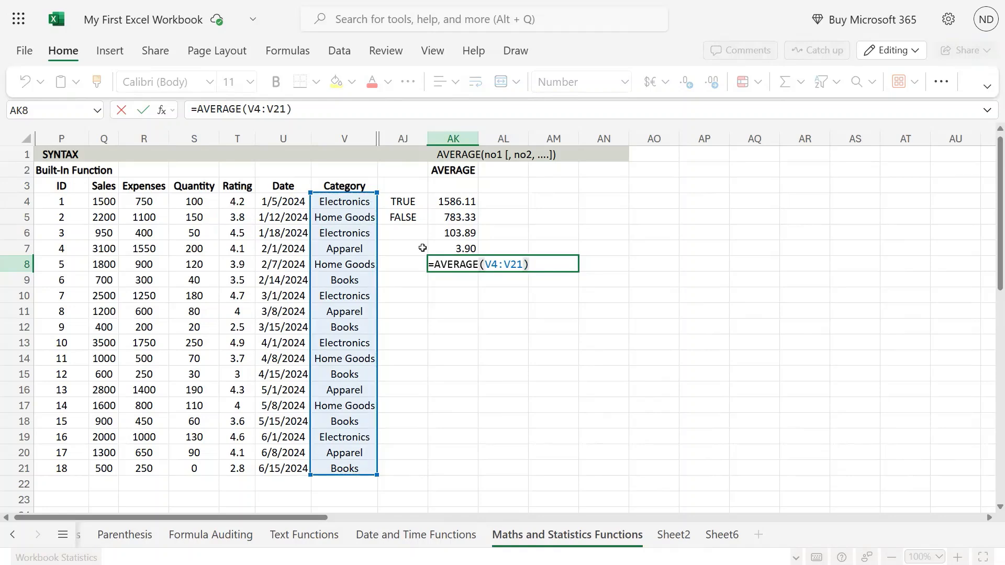
key(Return)
Check the formula in cell AK8 and select the Category entries in V4:V21 to examine them.
key(Up)
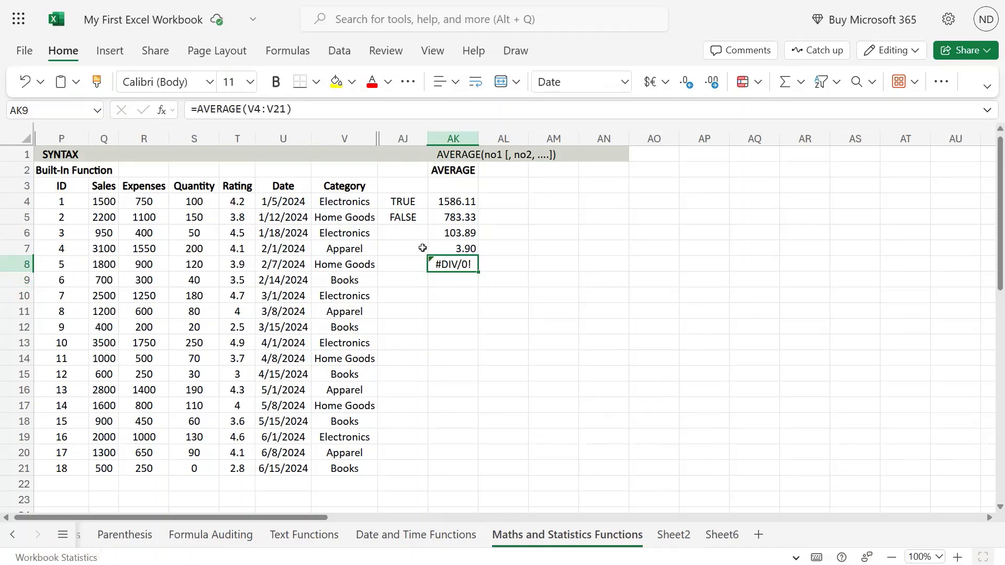
key(Left)
key(Left)
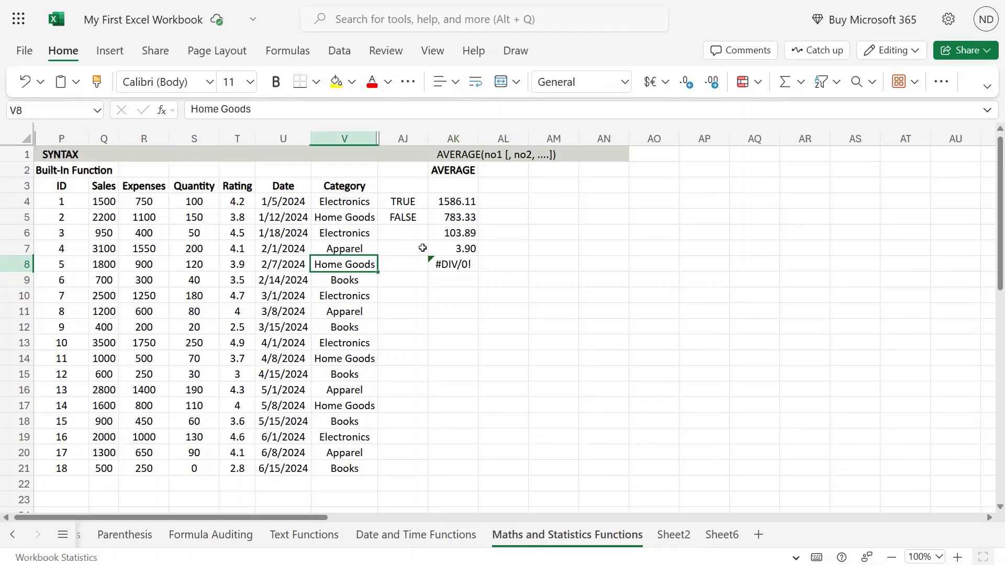
key(ctrl+Up)
key(Down)
key(ctrl+shift+Down)
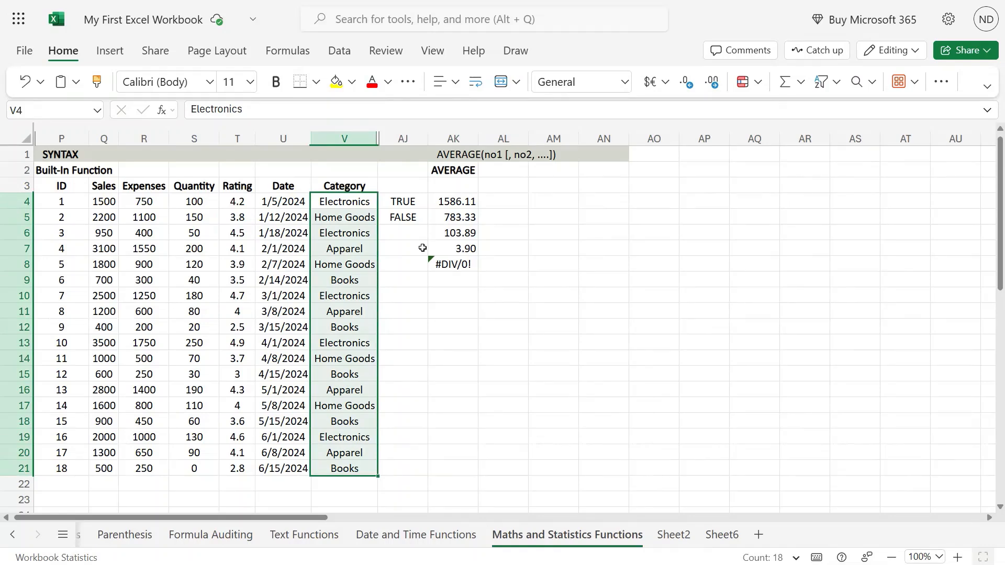
Examine the Category entries in V4:V21 again and move to the empty cell AK9.
key(ctrl+shift+Up)
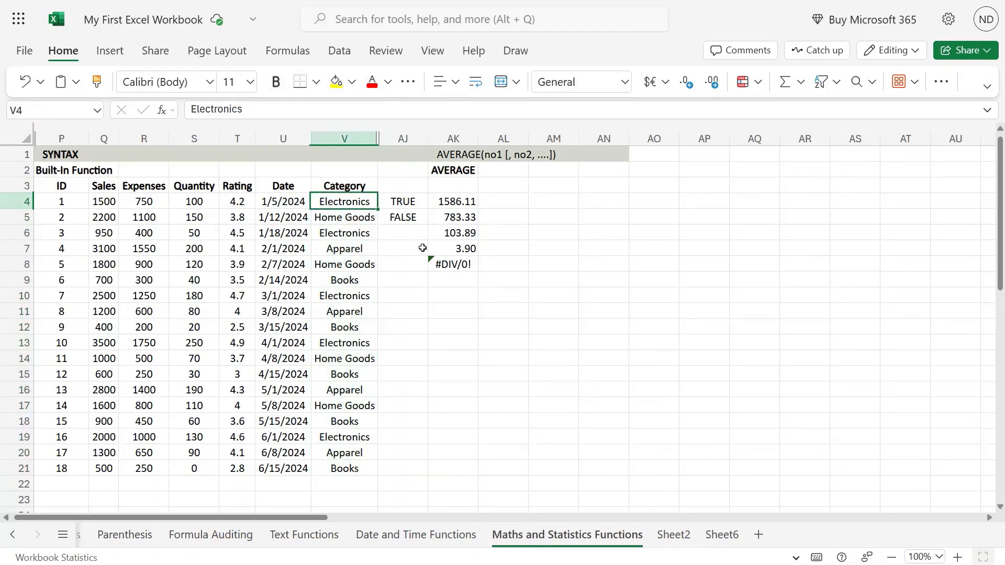
key(ctrl+shift+Down)
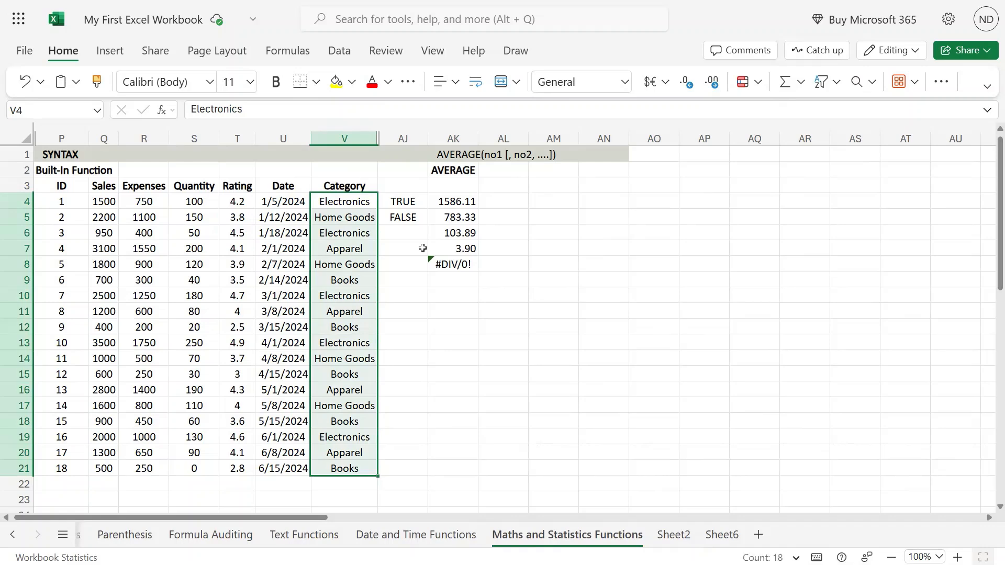
key(Right)
key(Right)
key(Down)
key(Down)
key(Down)
key(Down)
key(Down)
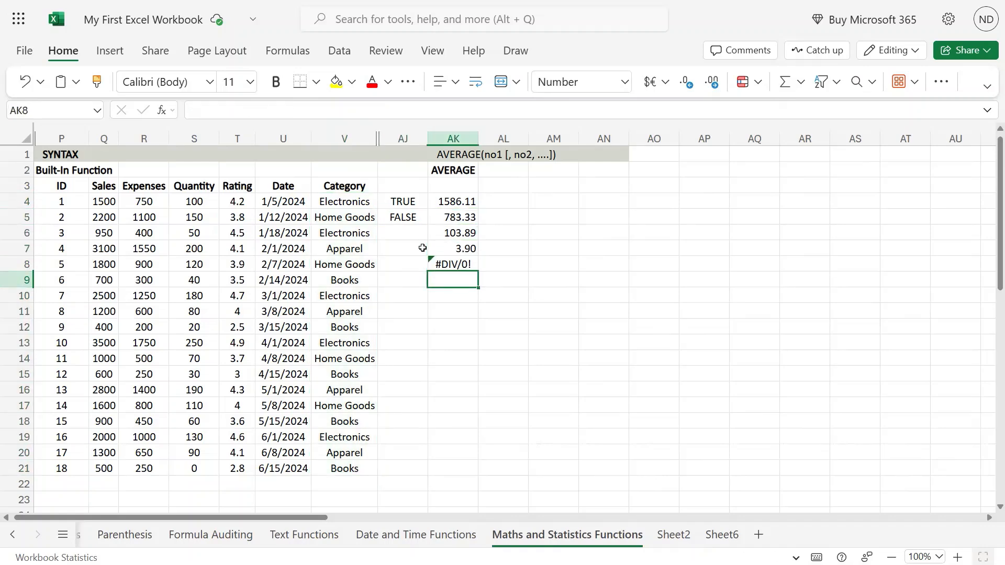
text(0)
key(BackSpace)
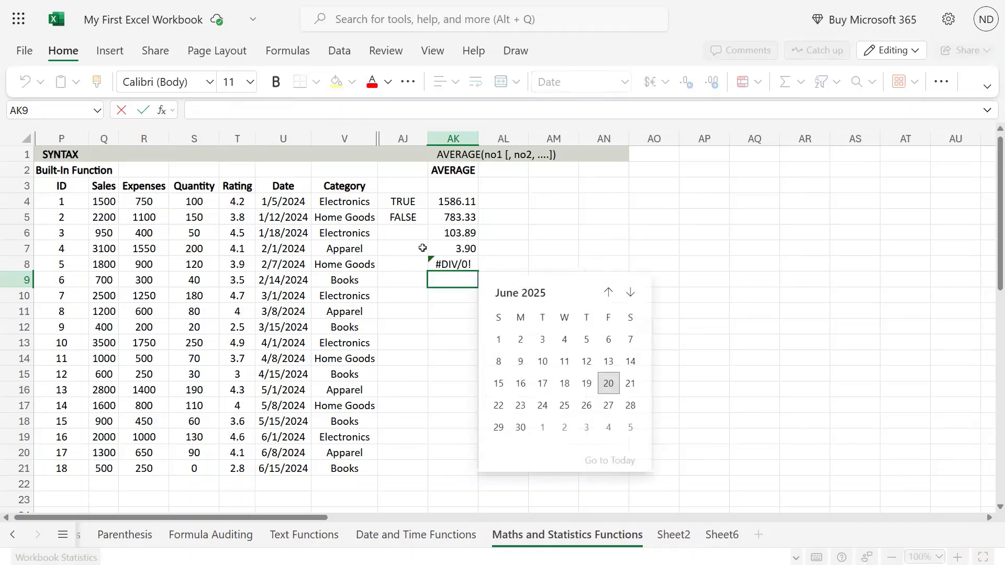
text(--)
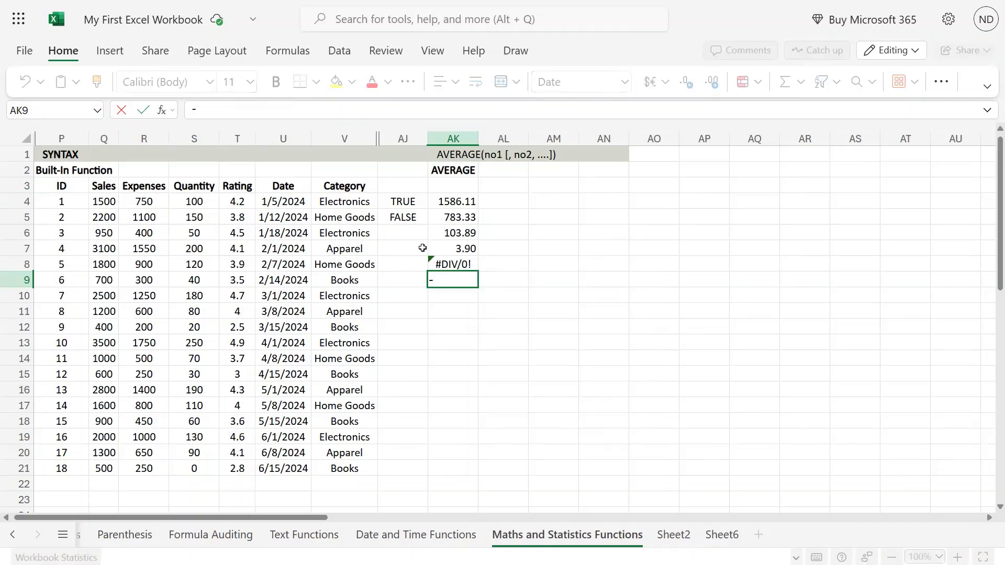
text(=sum)
key(BackSpace)
key(BackSpace)
key(BackSpace)
text(avera)
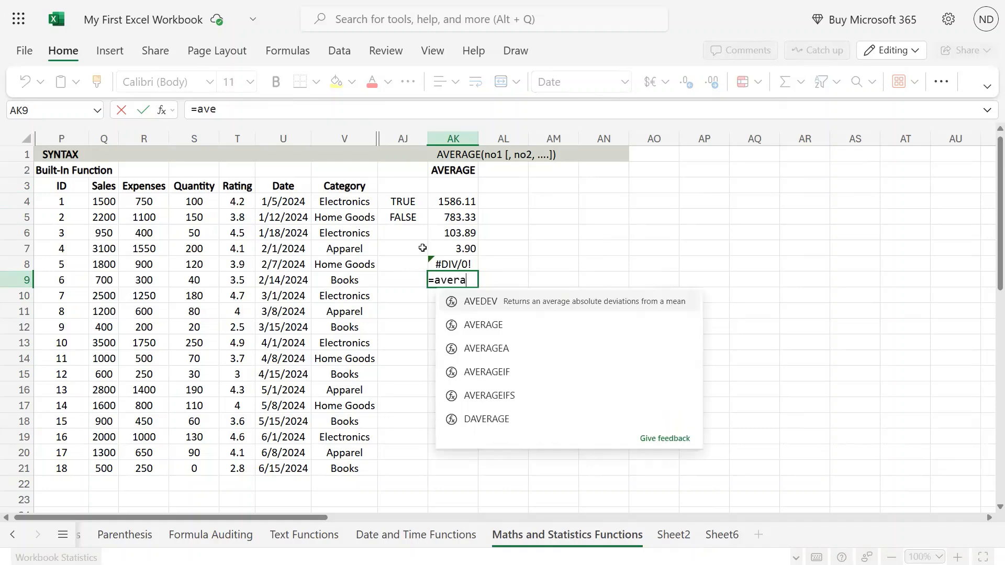
text(ge/)
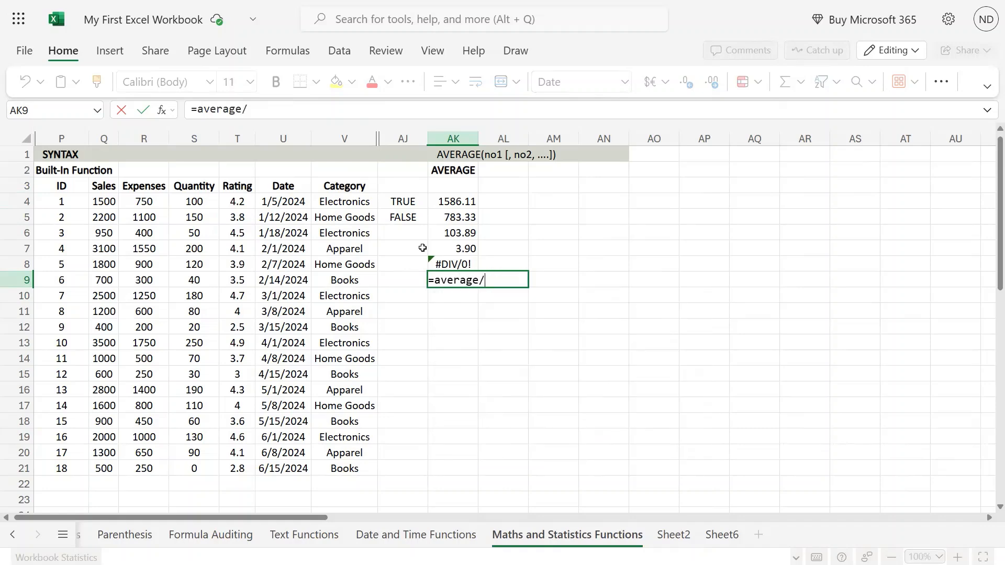
key(BackSpace)
key(shift+Up)
text(()
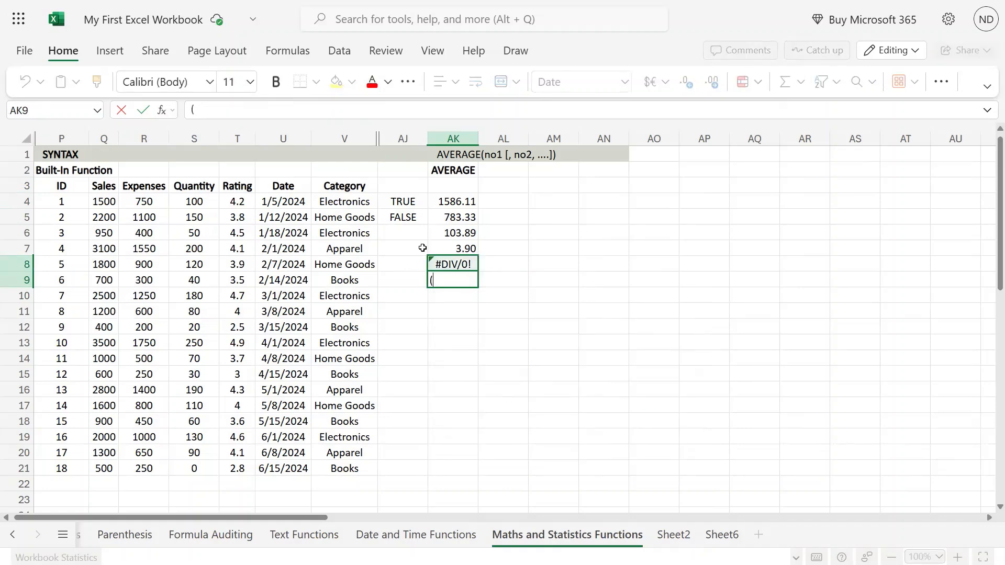
key(BackSpace)
Begin an AVERAGE formula in cell AK9, leaving the function open for its first argument.
text(=)
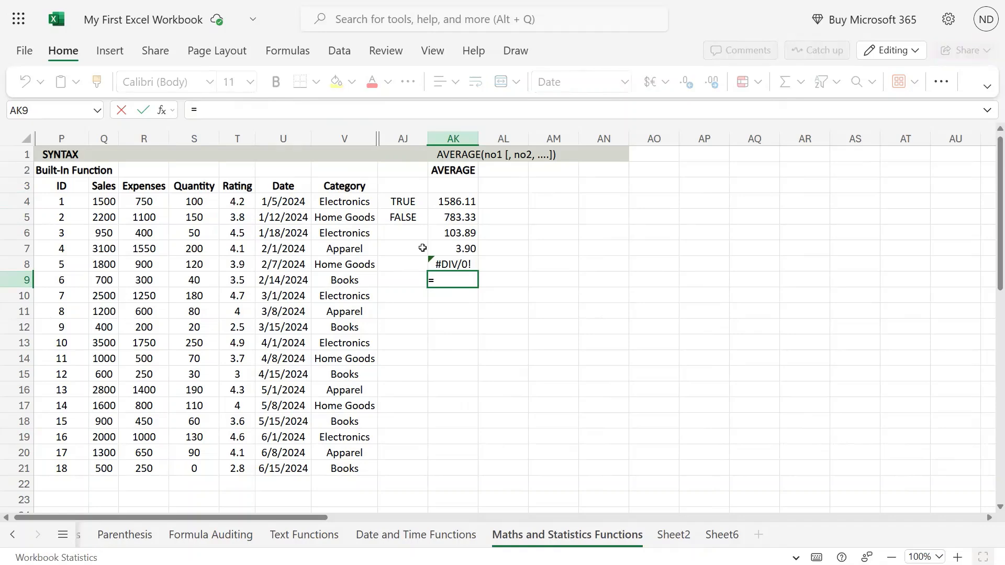
text(avera)
key(Tab)
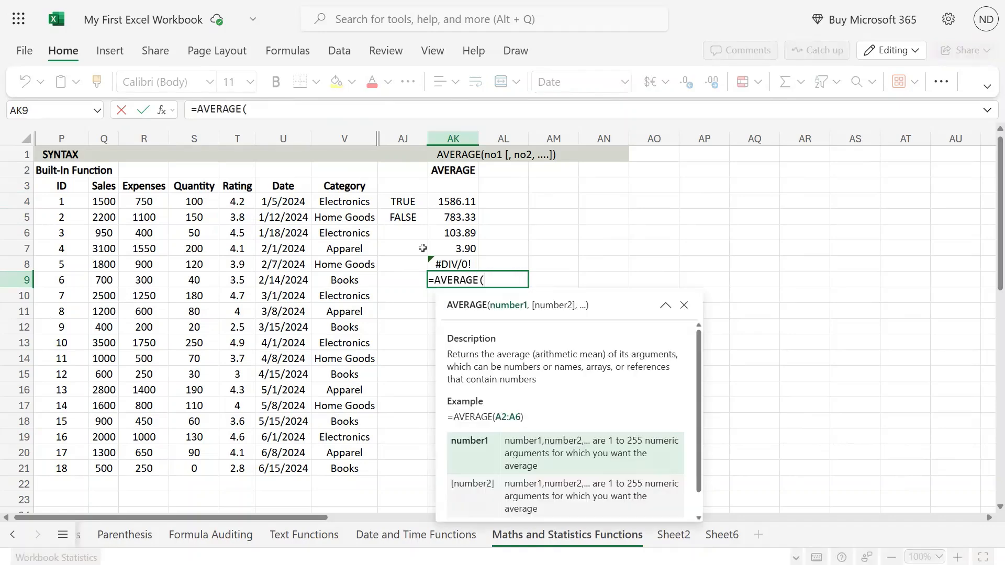
Point the first argument of the open AVERAGE formula in AK9 at the Sales values Q4:Q21.
key(Left)
key(Left)
key(Left)
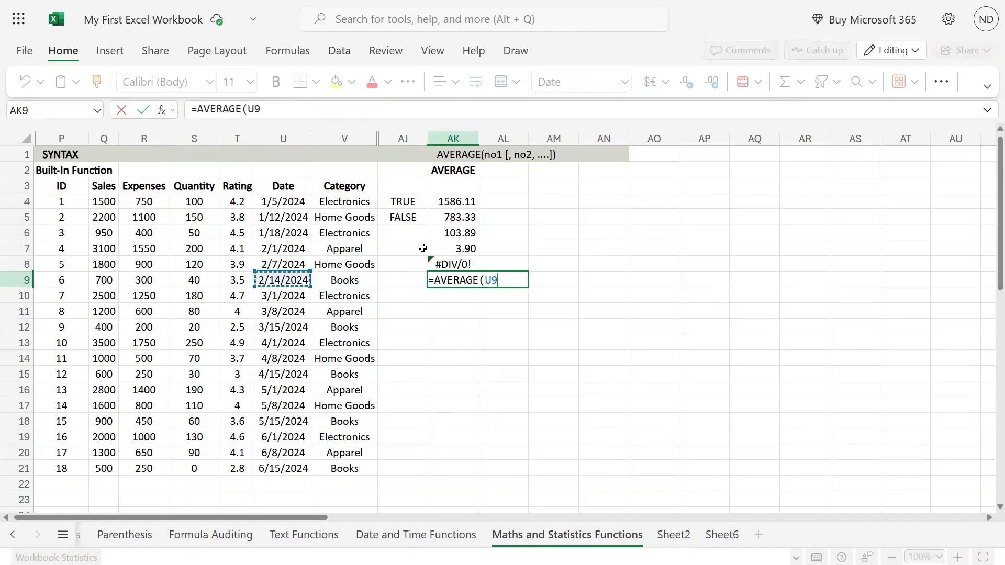
key(Up)
key(Up)
key(Up)
key(Up)
key(Left)
key(Up)
key(Left)
key(Left)
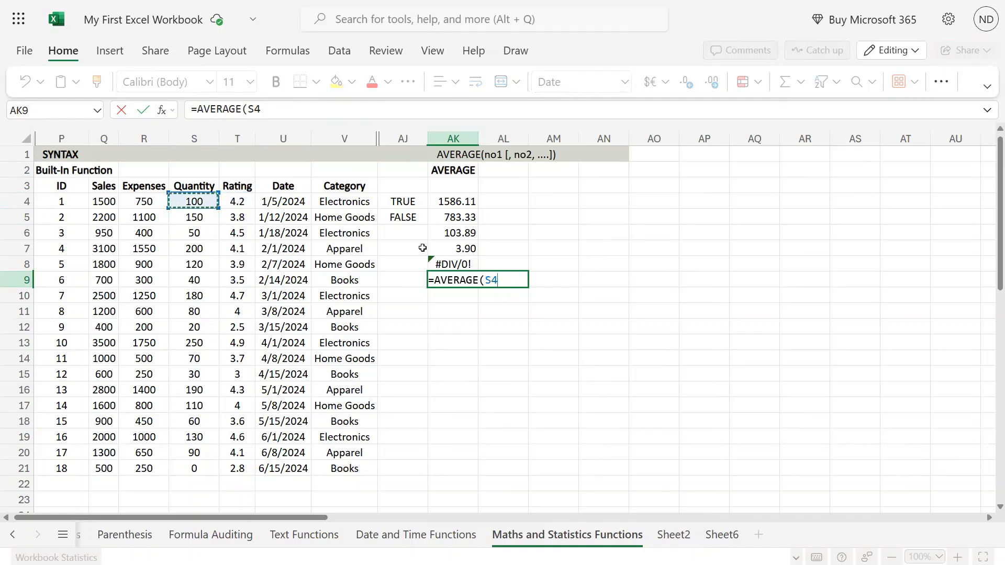
key(Left)
key(ctrl+shift+Down)
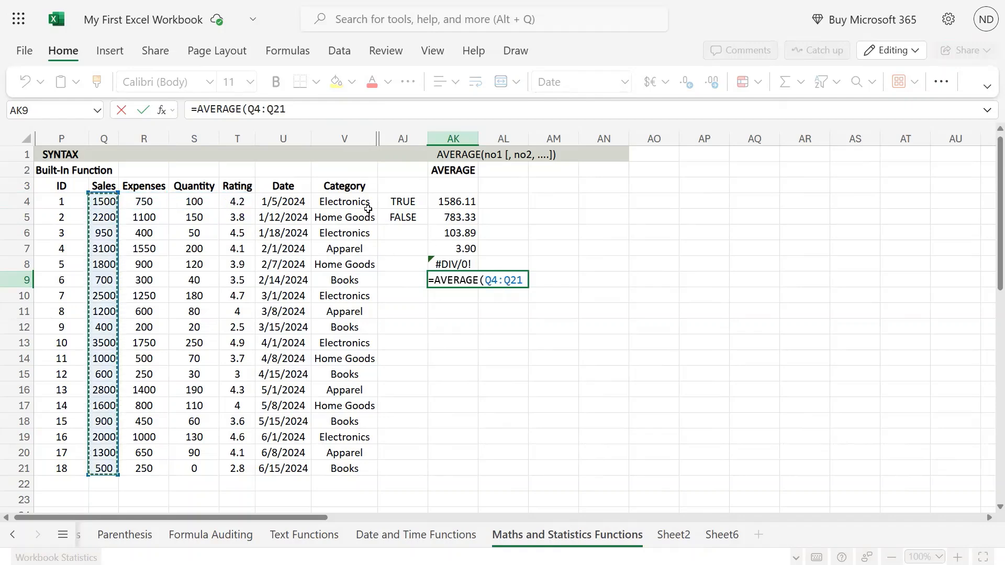
Complete the formula in AK9 with the Category and Sales ranges so it reads =AVERAGE(V4:V21,Q4:Q21).
drag(338, 200, 343, 469)
text(,)
drag(104, 202, 108, 468)
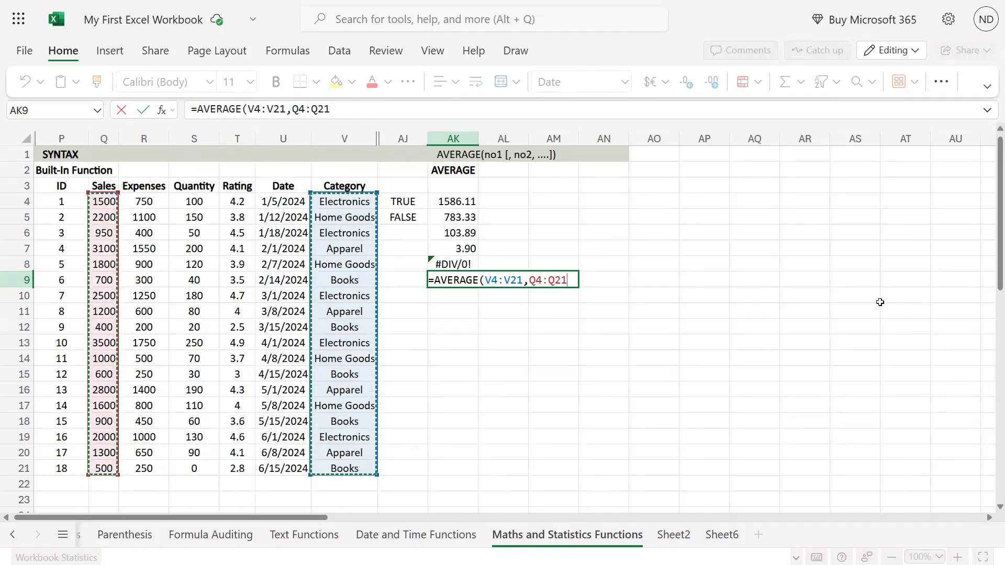
text())
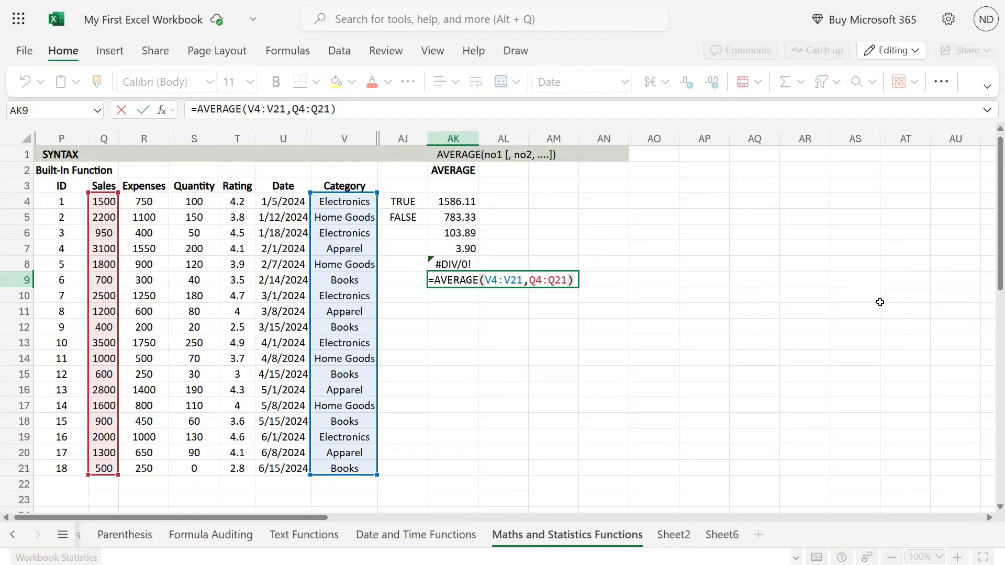
key(Return)
key(Up)
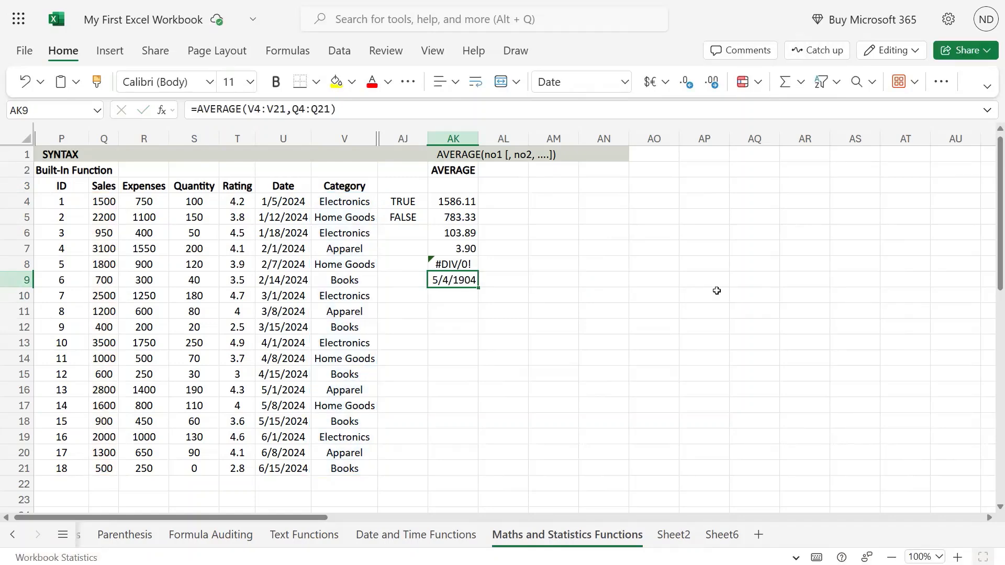
Copy the number formatting of cell AK7 onto the average in cell AK9.
click(474, 245)
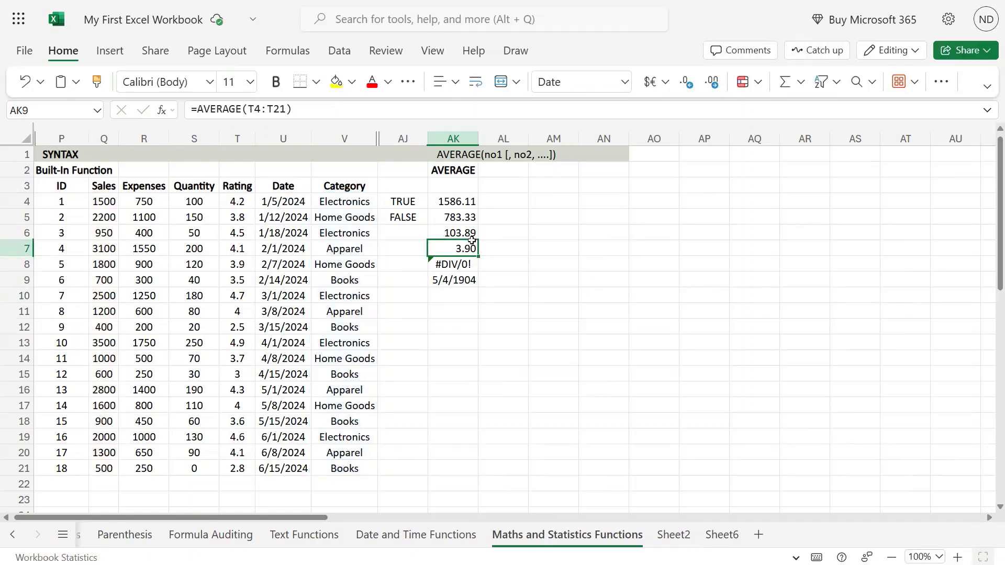
click(97, 81)
click(455, 282)
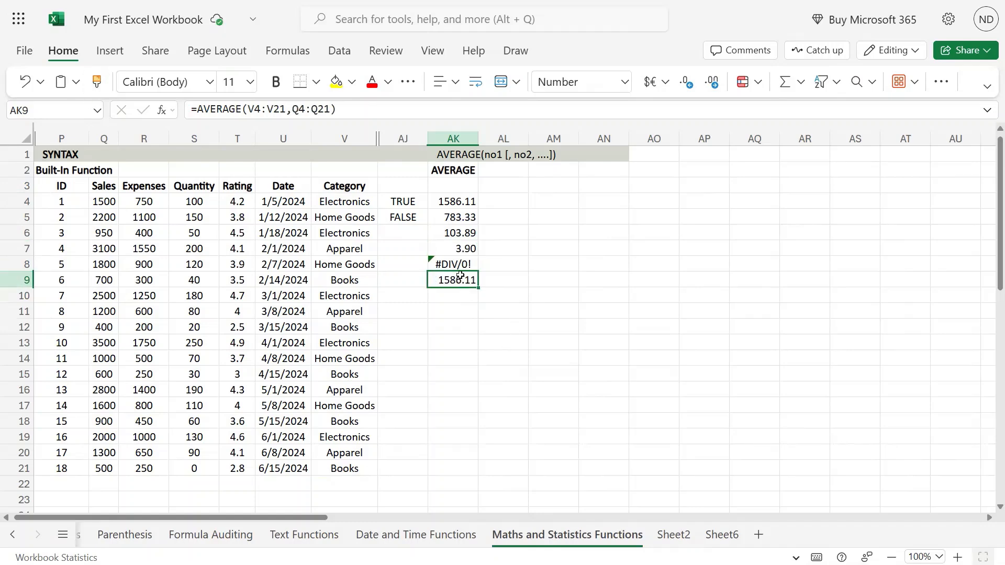
Compare the averages in AK9 and AK4, and review the Sales and Category ranges and the formula in AK8.
ctrl+click(464, 200)
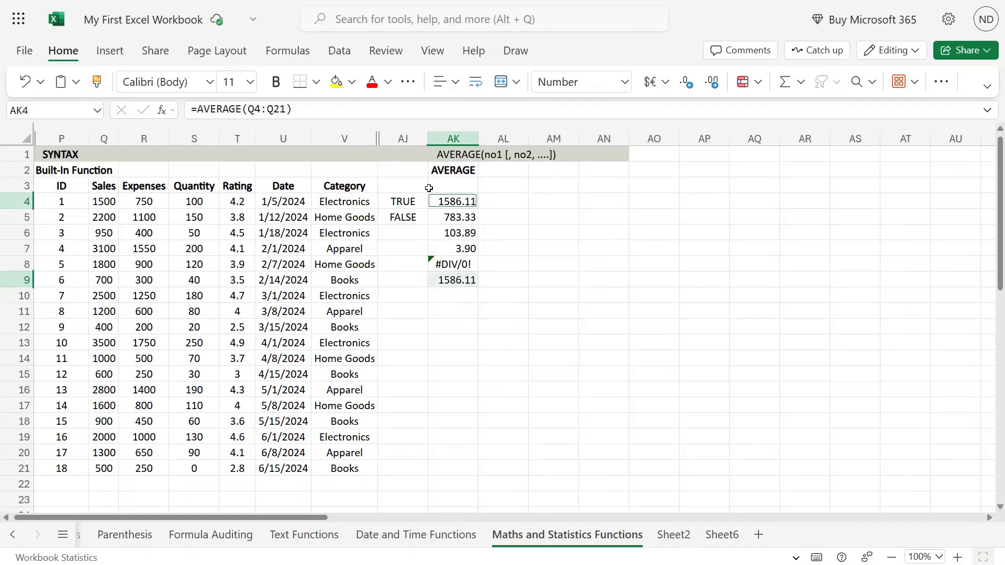
drag(113, 203, 102, 466)
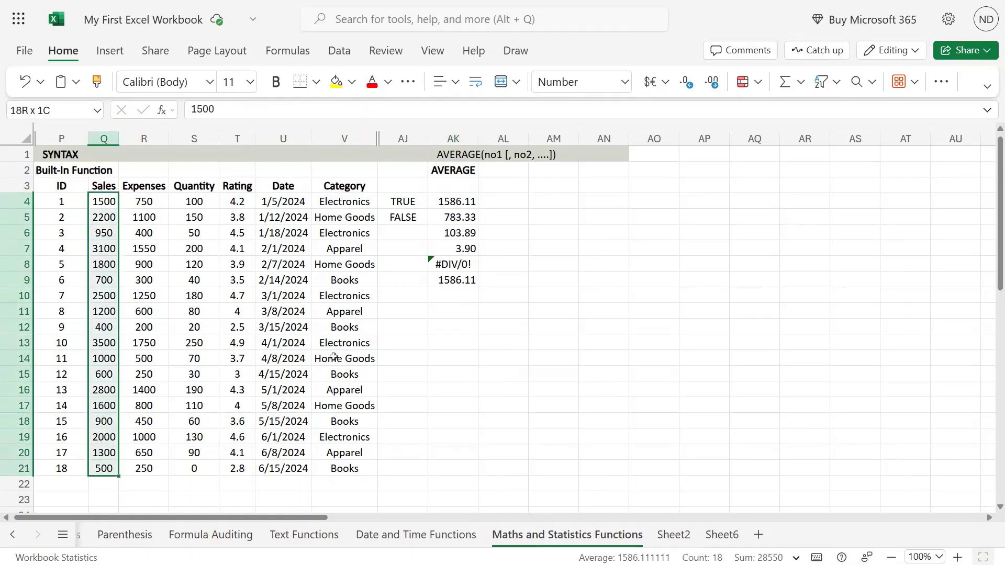
drag(362, 200, 354, 464)
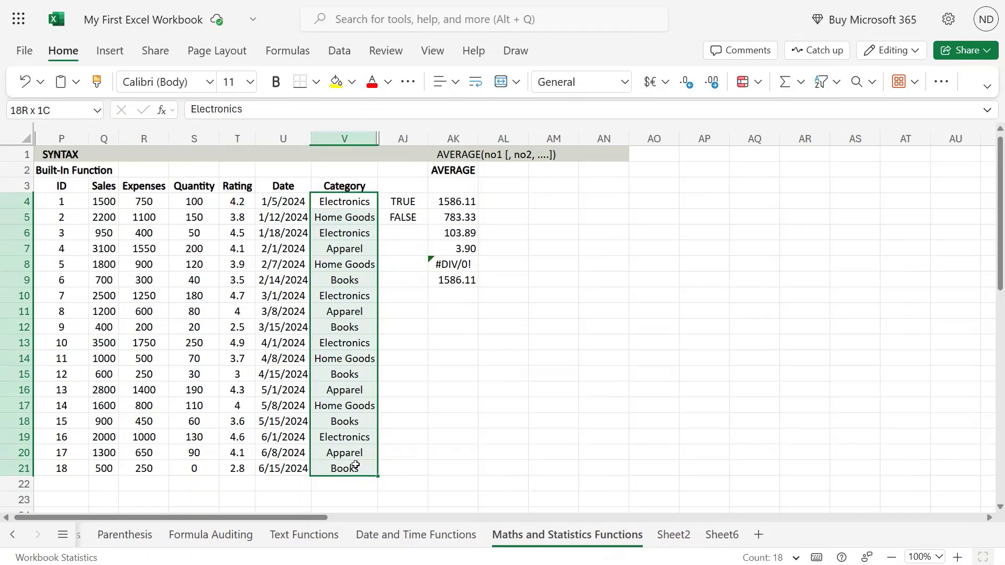
drag(107, 198, 110, 471)
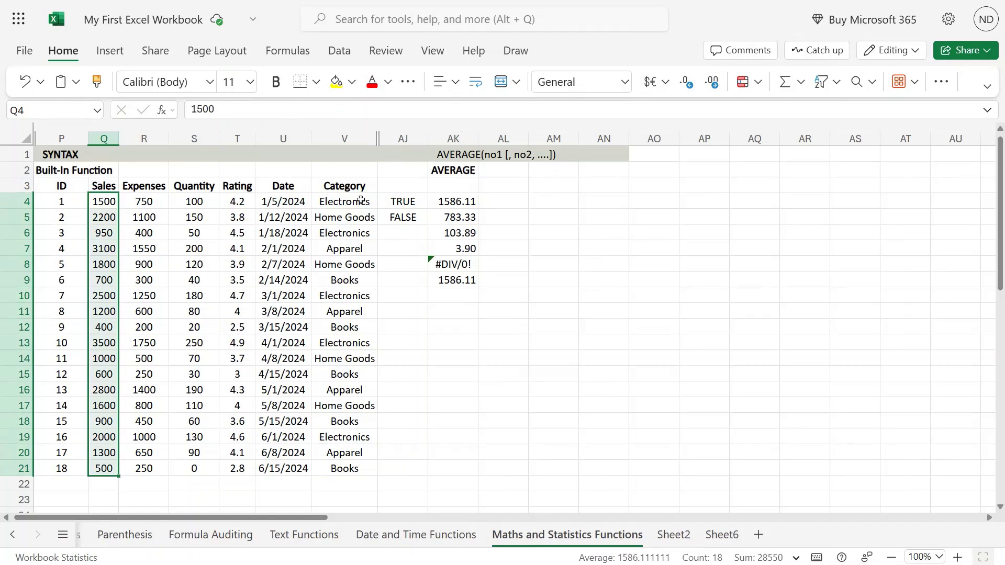
drag(360, 200, 364, 463)
click(456, 265)
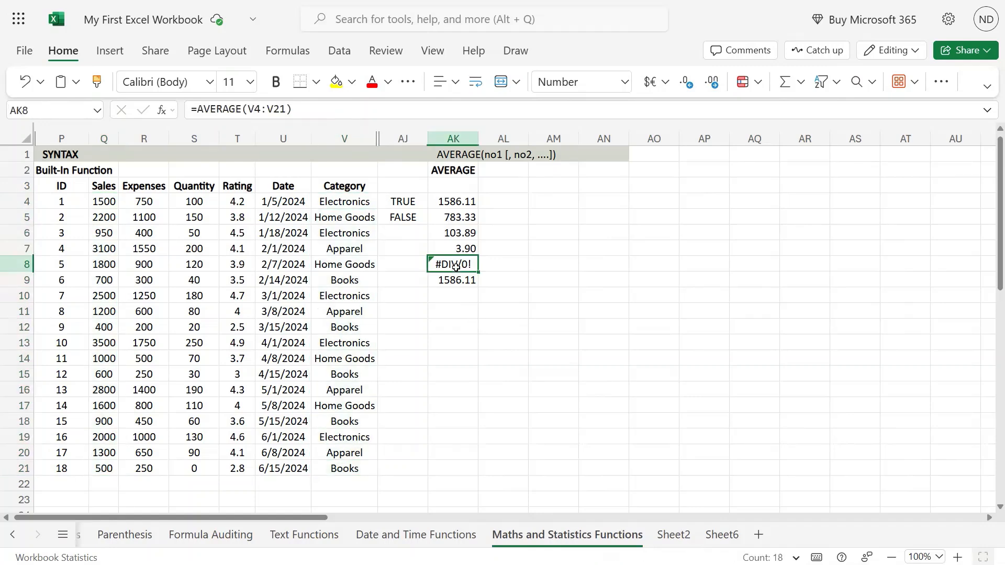
Enter the formula =AVERAGE("a",23,"sss") in cell AK10 to test text typed directly as arguments.
click(462, 295)
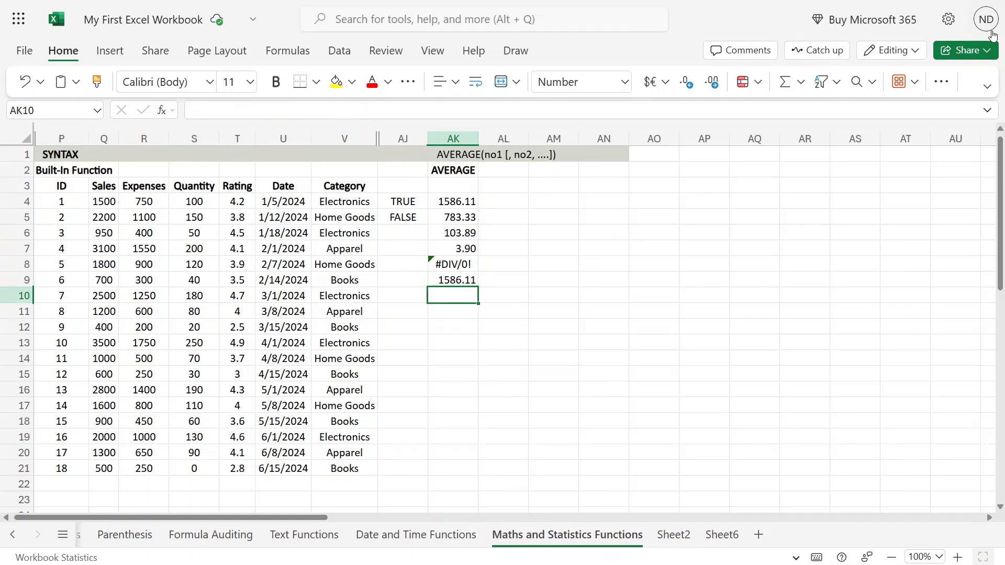
text(=)
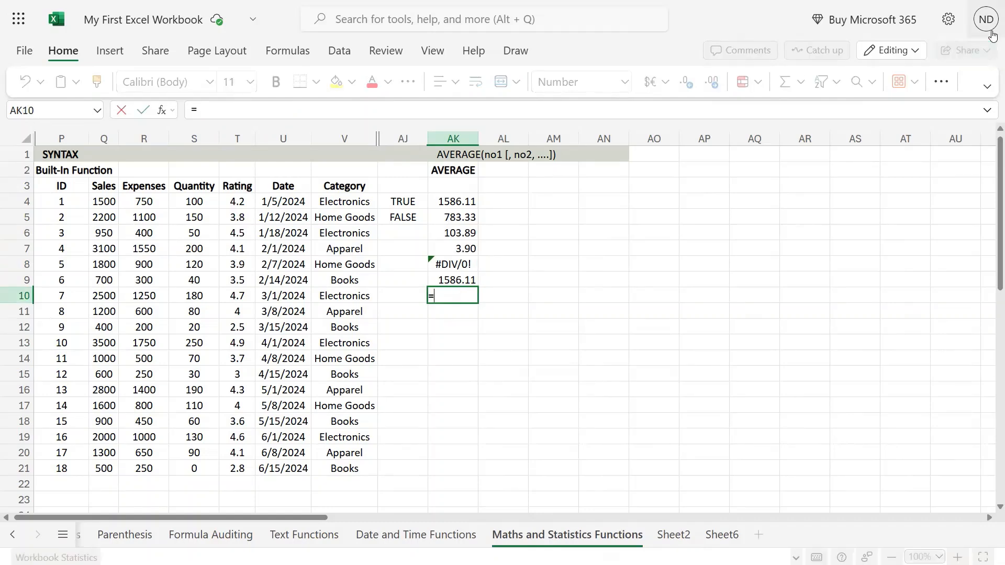
text(averaeg)
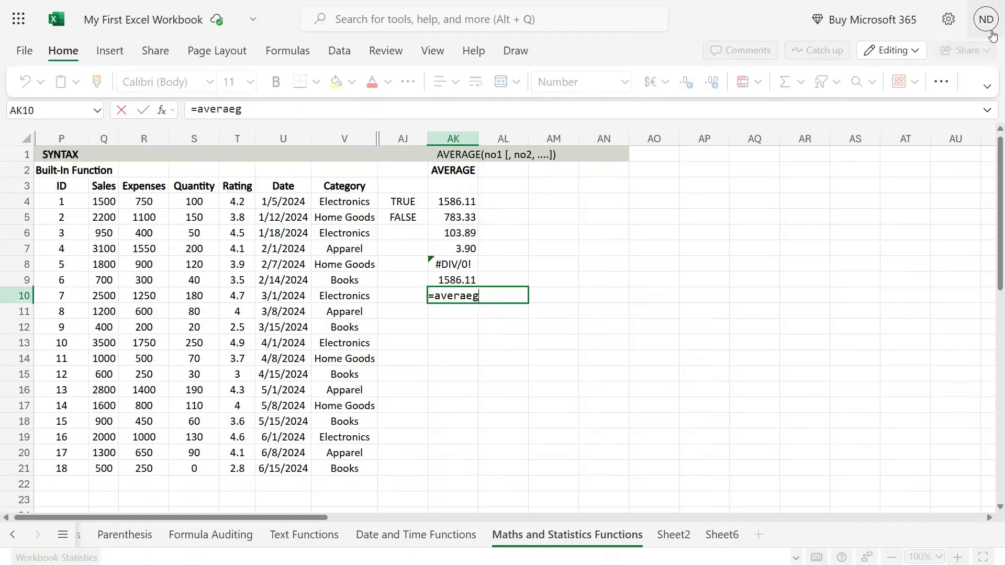
key(BackSpace)
text(fe)
key(BackSpace)
key(BackSpace)
text(ge)
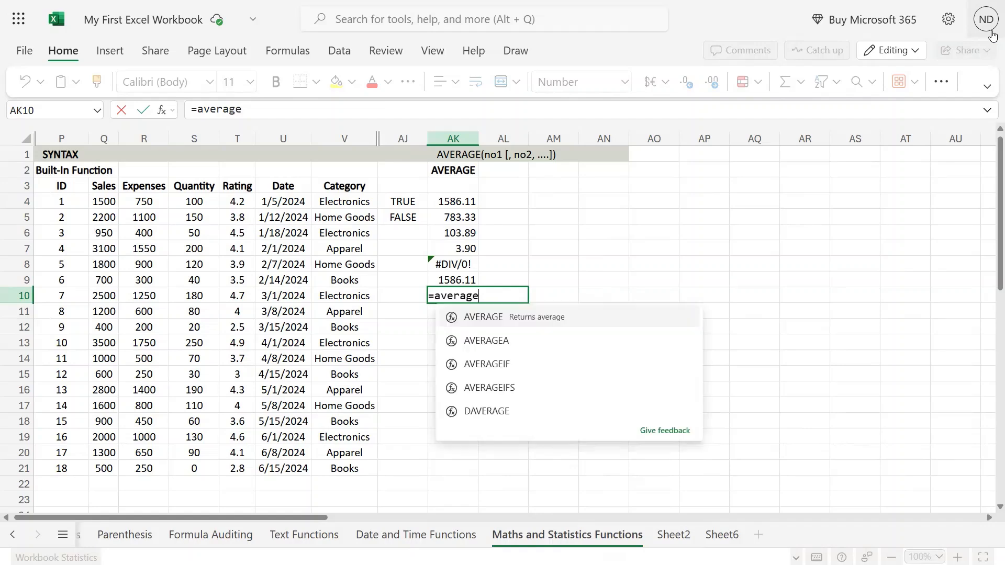
text(()
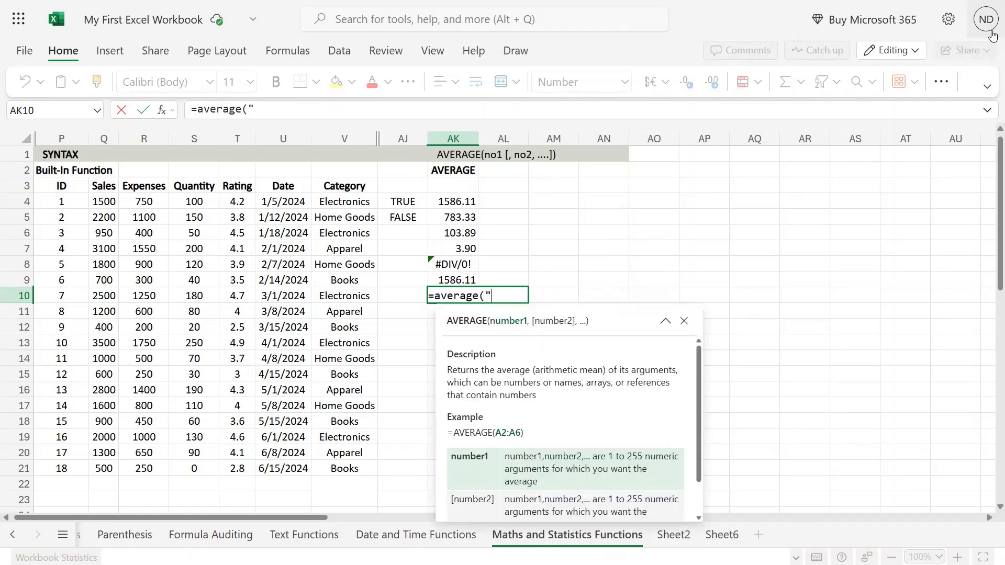
text("a",)
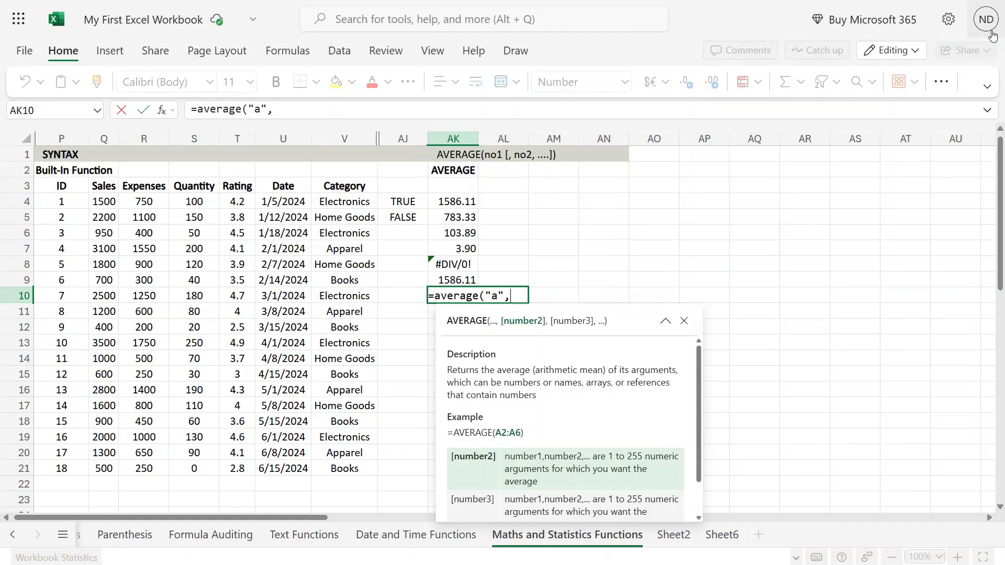
text(23,)
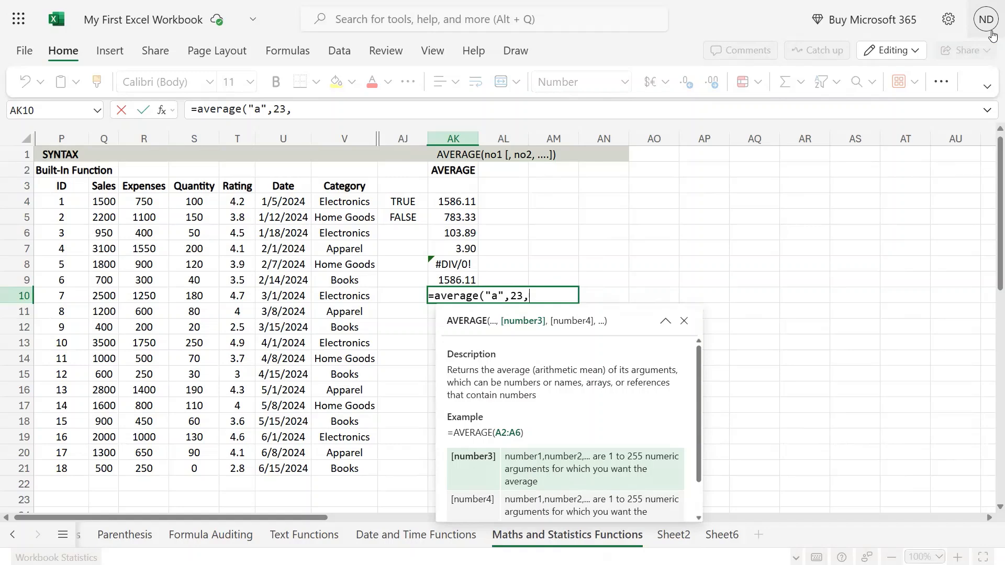
text("sss:"))
key(Return)
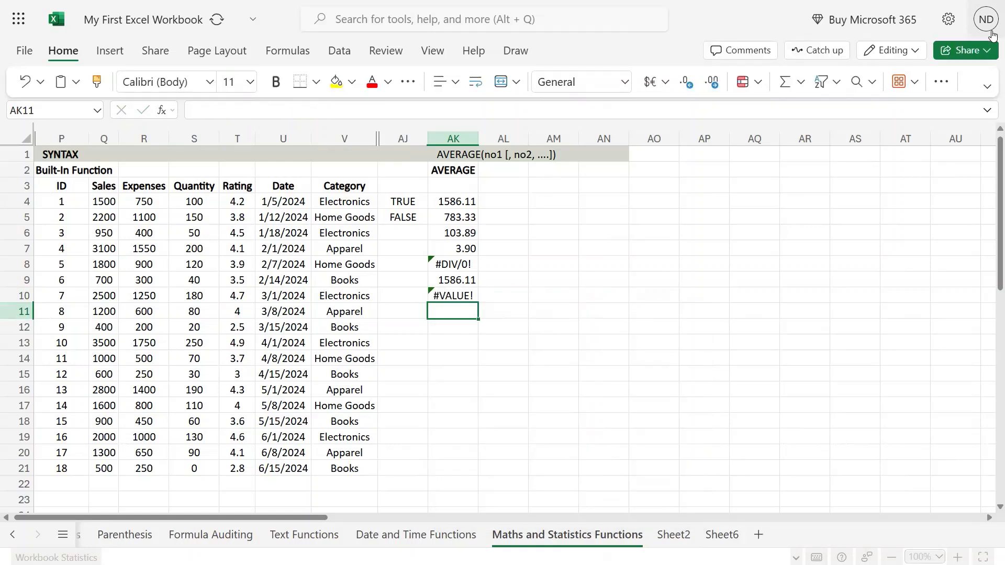
key(Up)
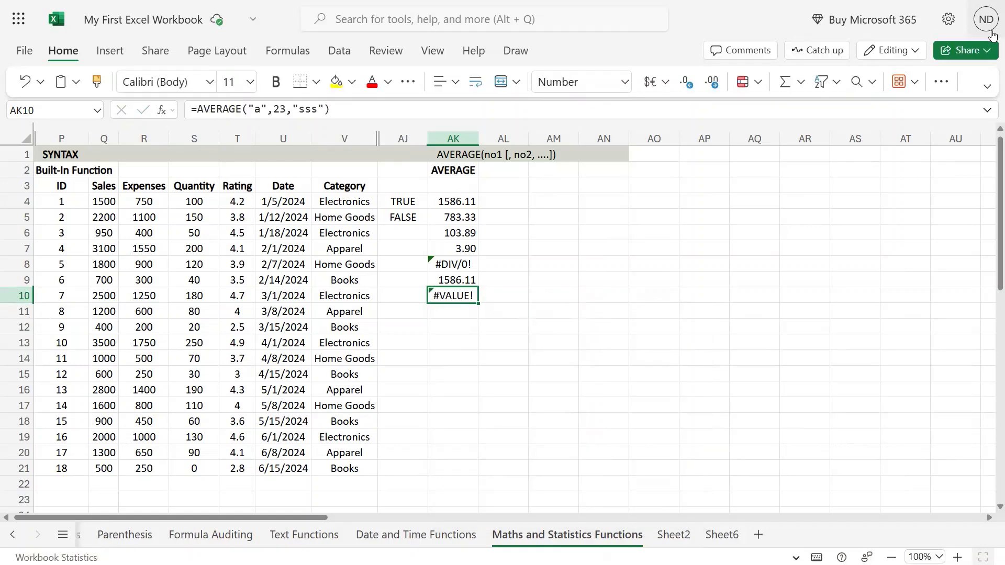
Review the AVERAGE results in cells AK4 to AK10.
key(Left)
key(Left)
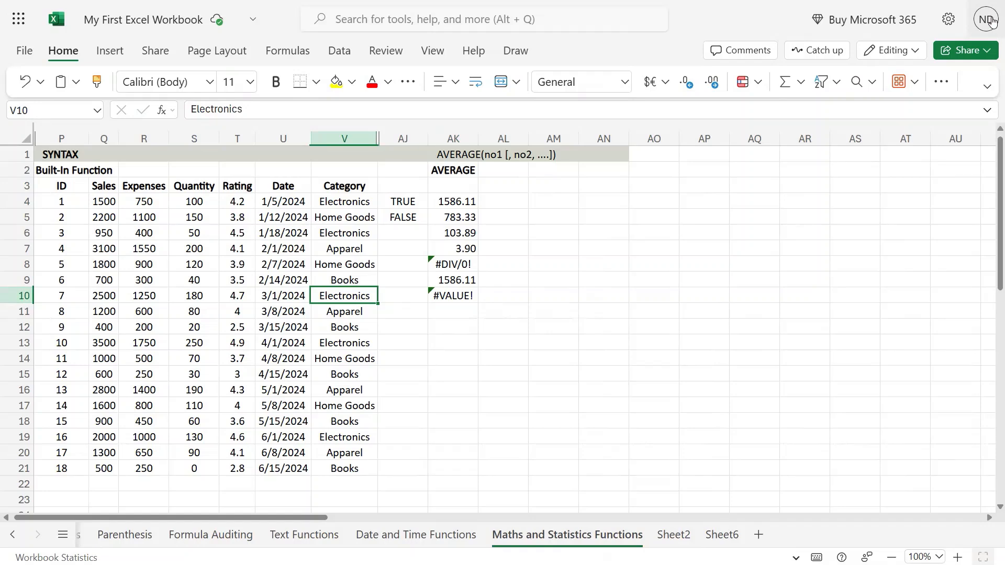
mouse_move(502, 3)
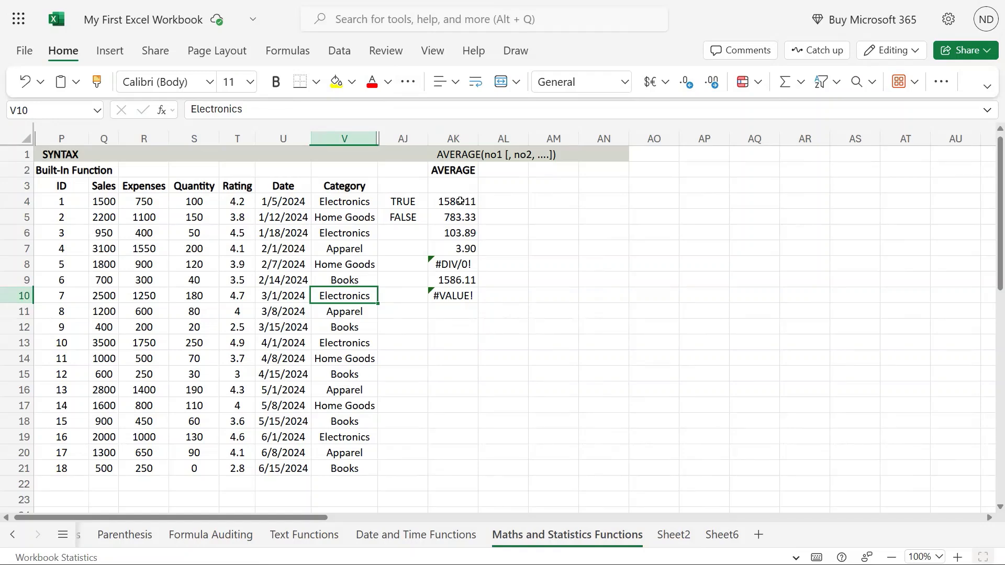
drag(460, 201, 454, 296)
click(645, 277)
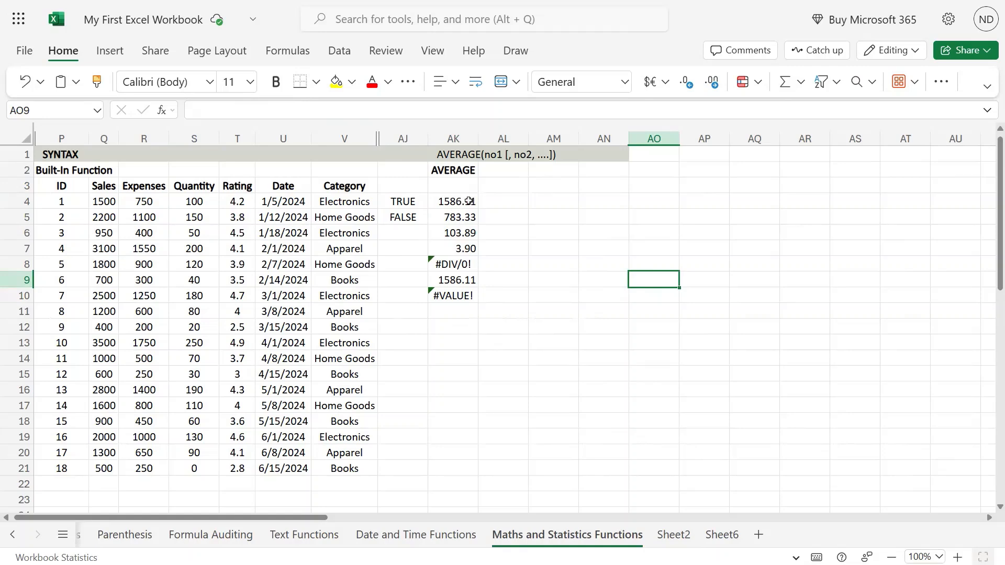
Examine the directly typed text arguments of the AVERAGE formula in cell AK10 and cancel the formula edit.
click(468, 297)
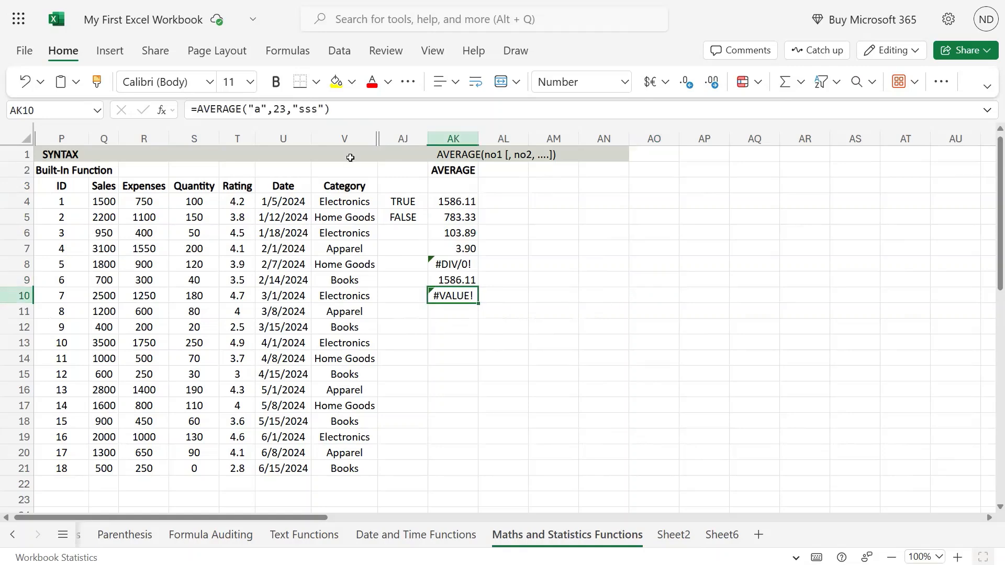
drag(322, 107, 297, 113)
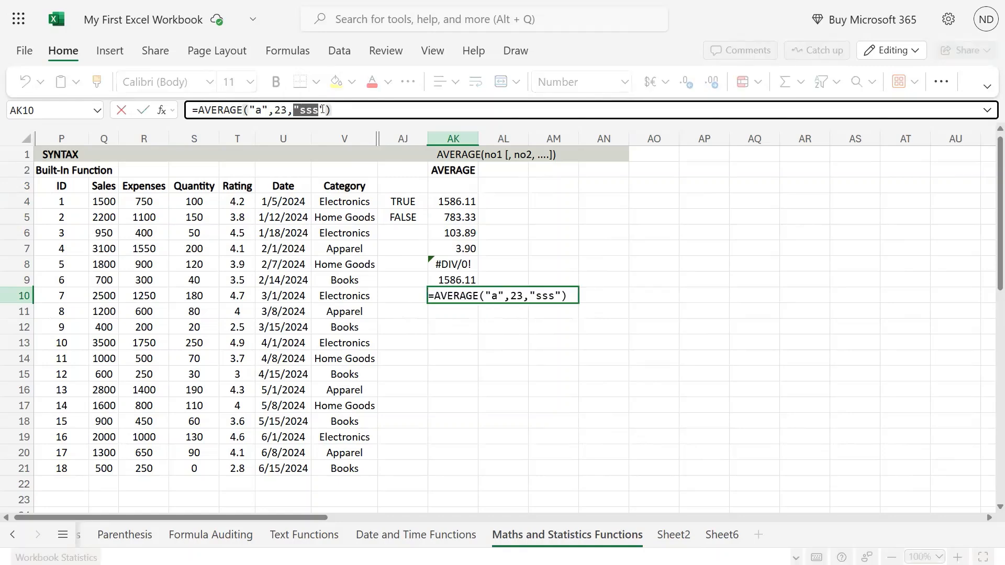
click(467, 360)
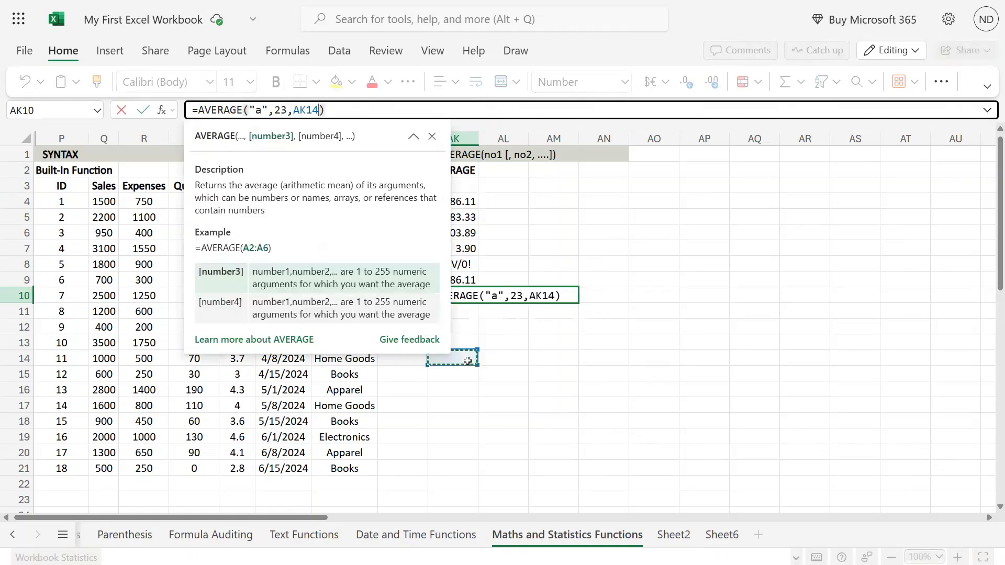
key(Escape)
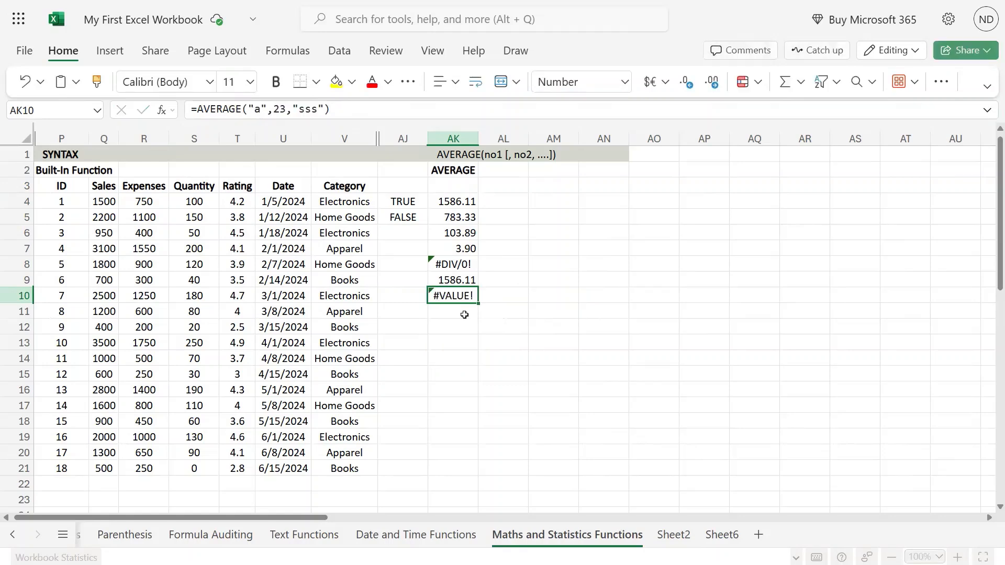
click(449, 328)
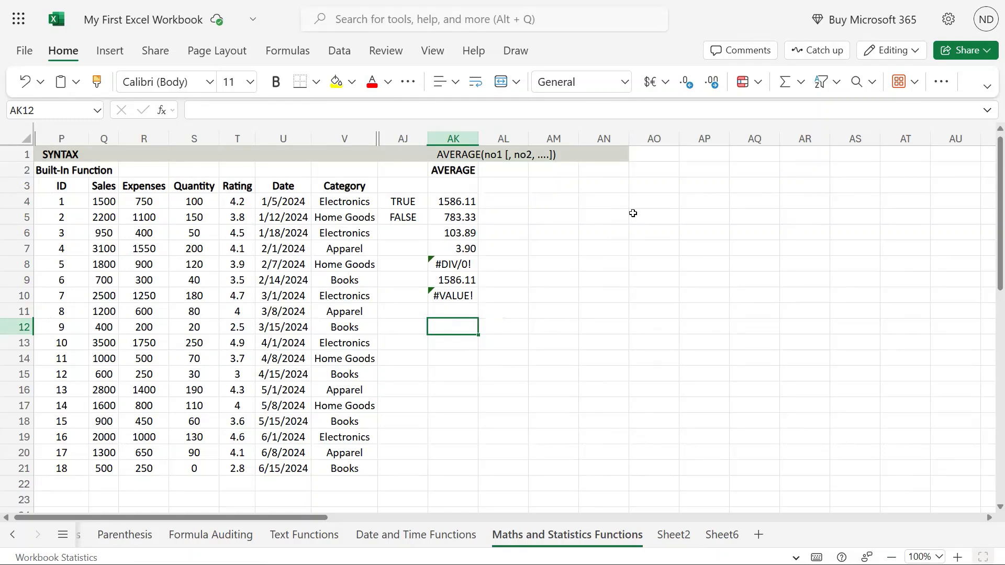
Review the AVERAGE formula in cell AK4 and select the range of results from AK4 to AK10.
click(436, 203)
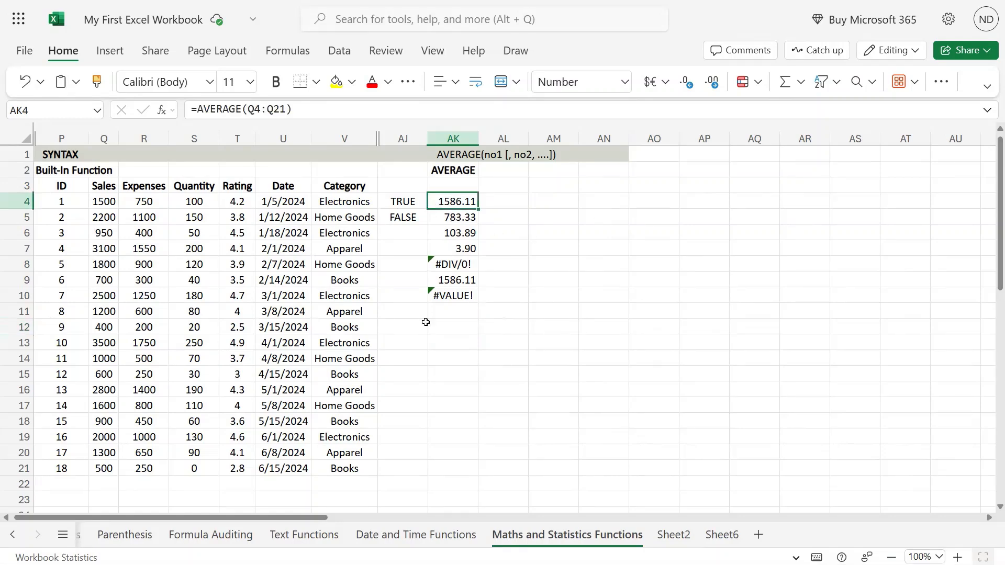
click(531, 286)
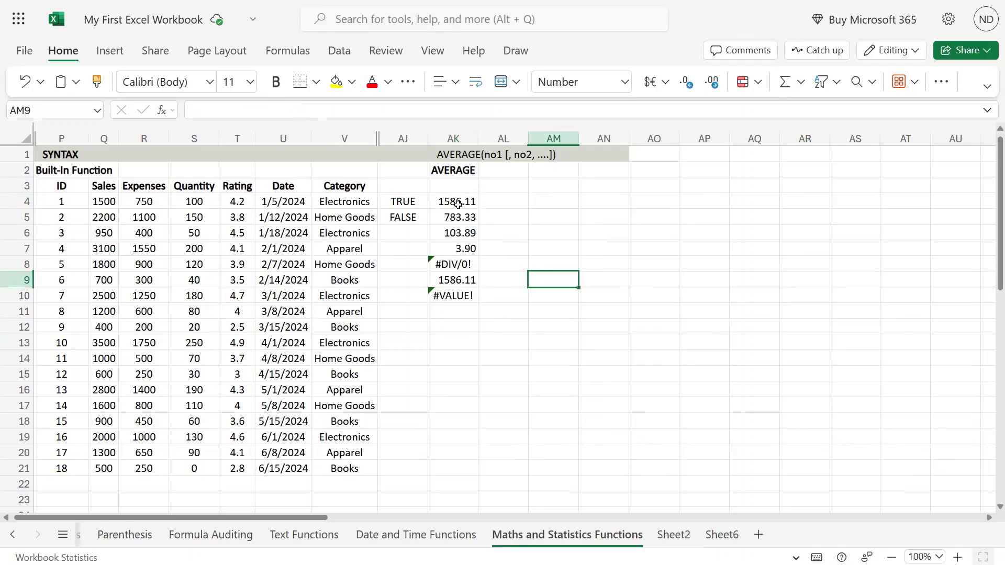
drag(459, 204, 449, 294)
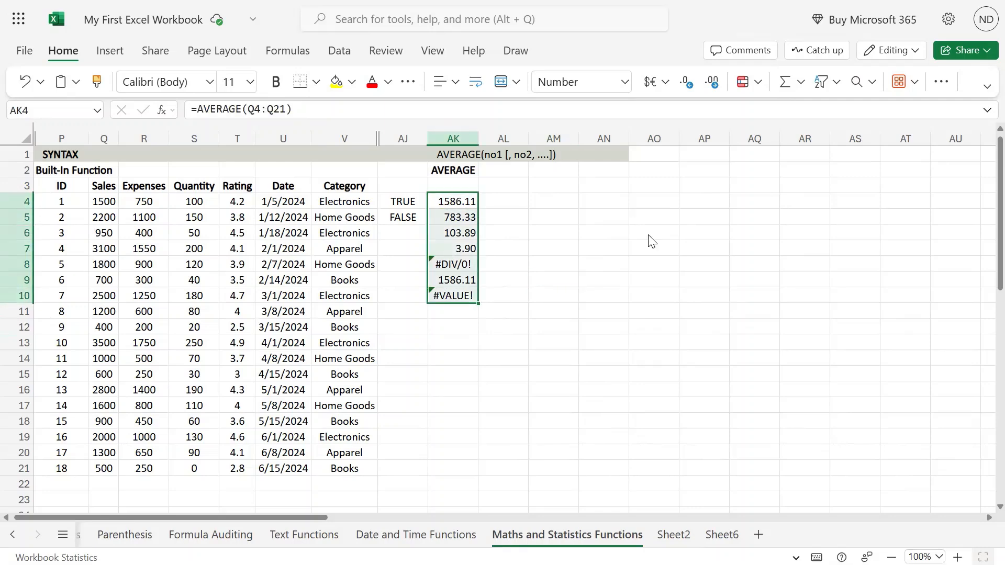